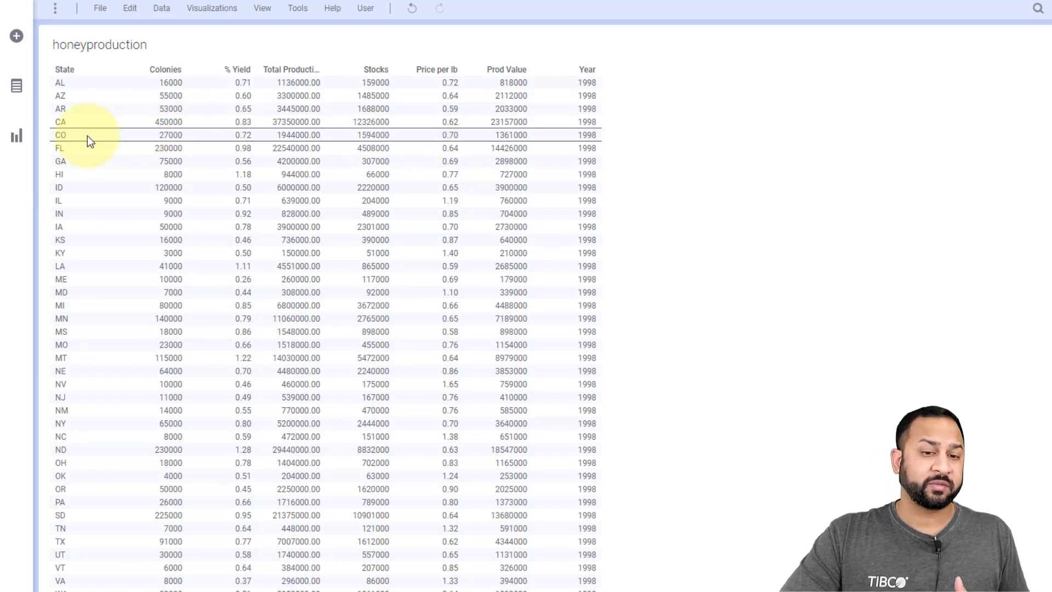
# Place a scatter plot of Total Production vs. % Yield, coloured by State, beside the honeyproduction table.
pyautogui.click(25, 147)
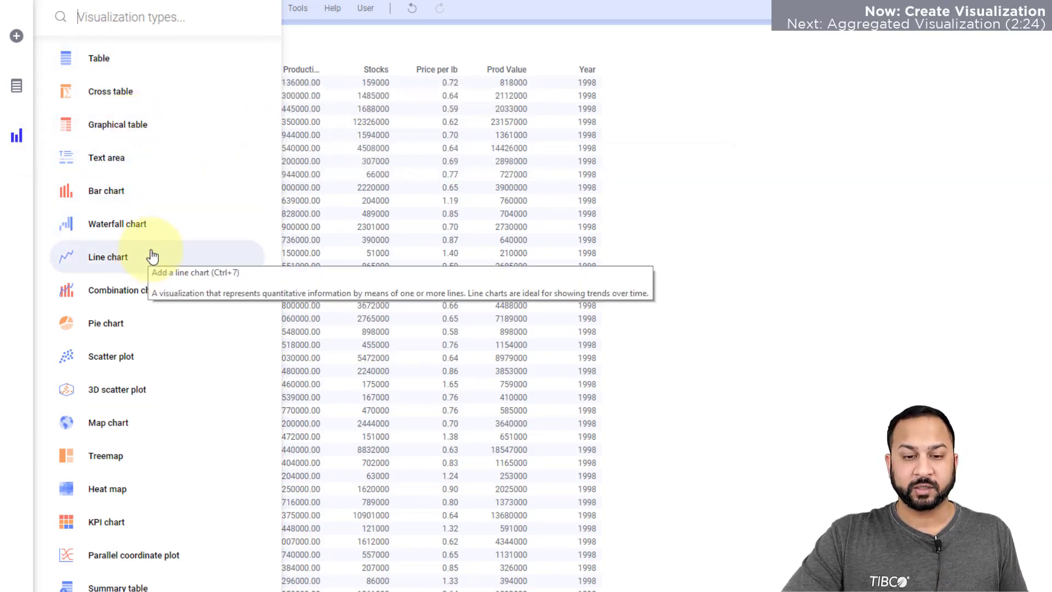
pyautogui.moveTo(122, 356); pyautogui.dragTo(278, 235)
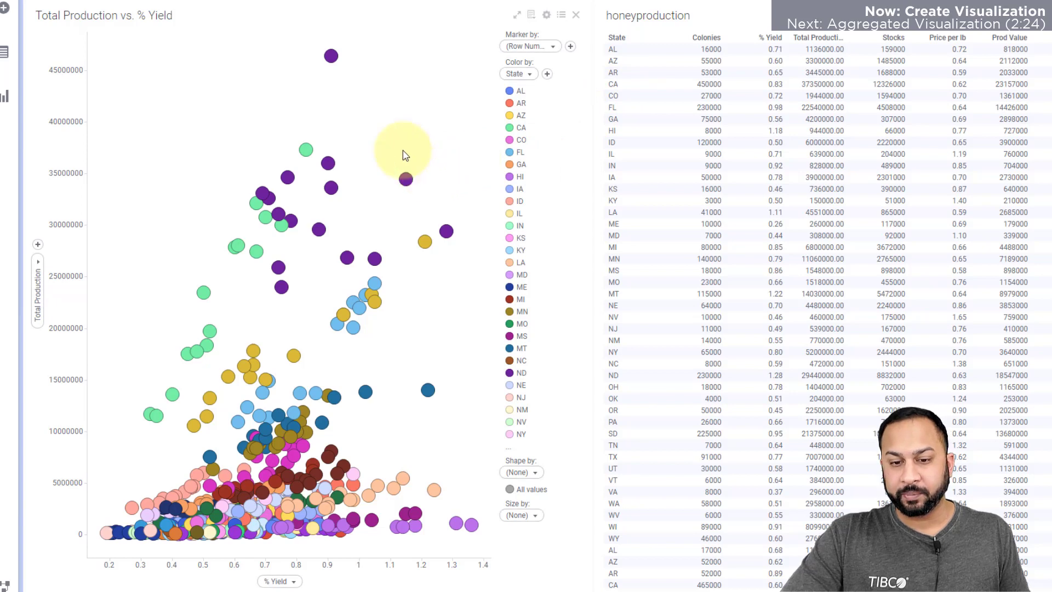
pyautogui.click(526, 74)
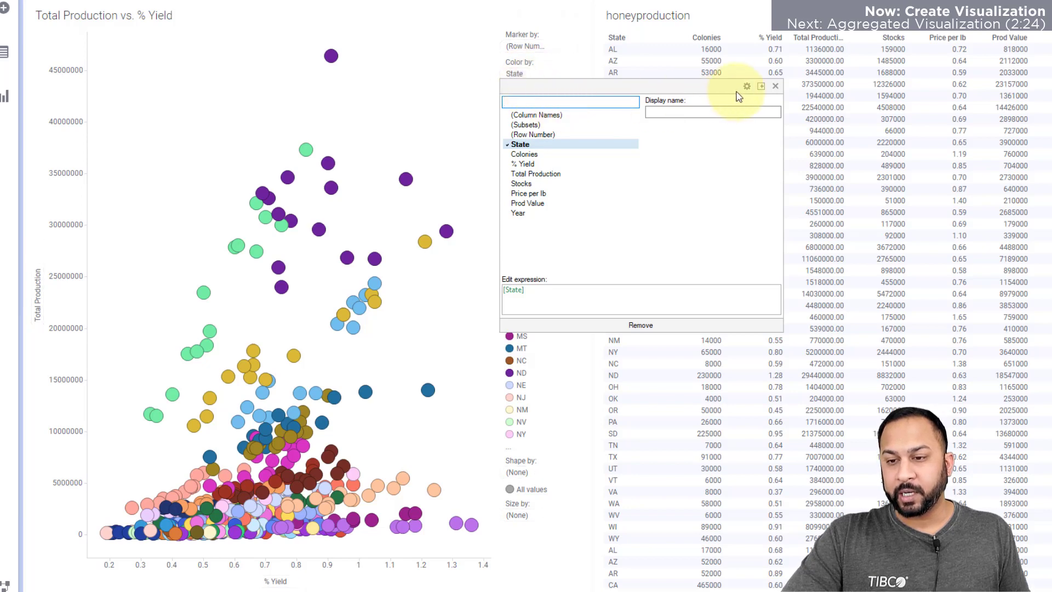
pyautogui.click(762, 88)
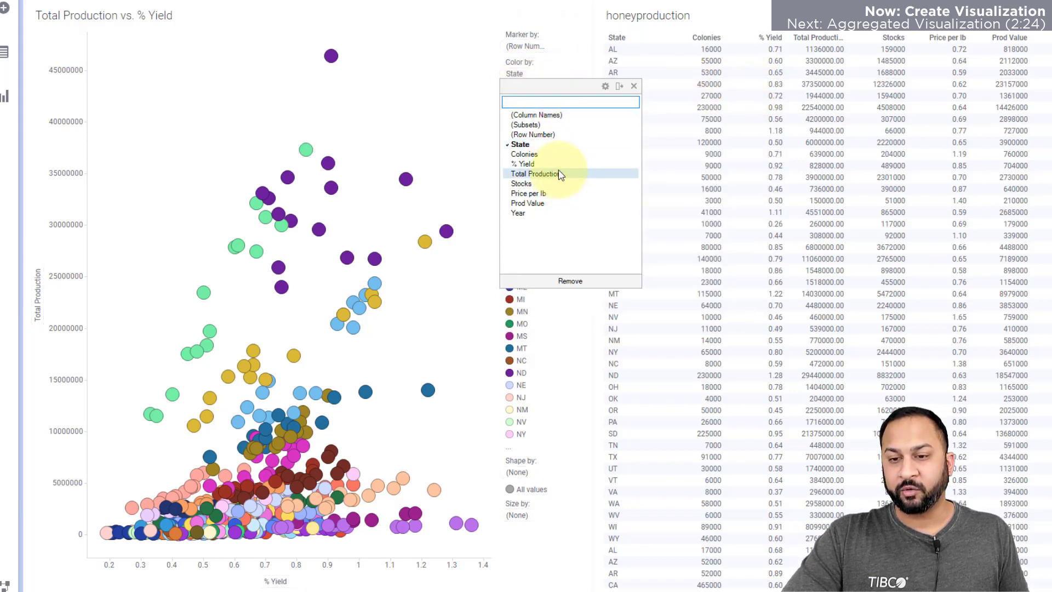
pyautogui.click(621, 87)
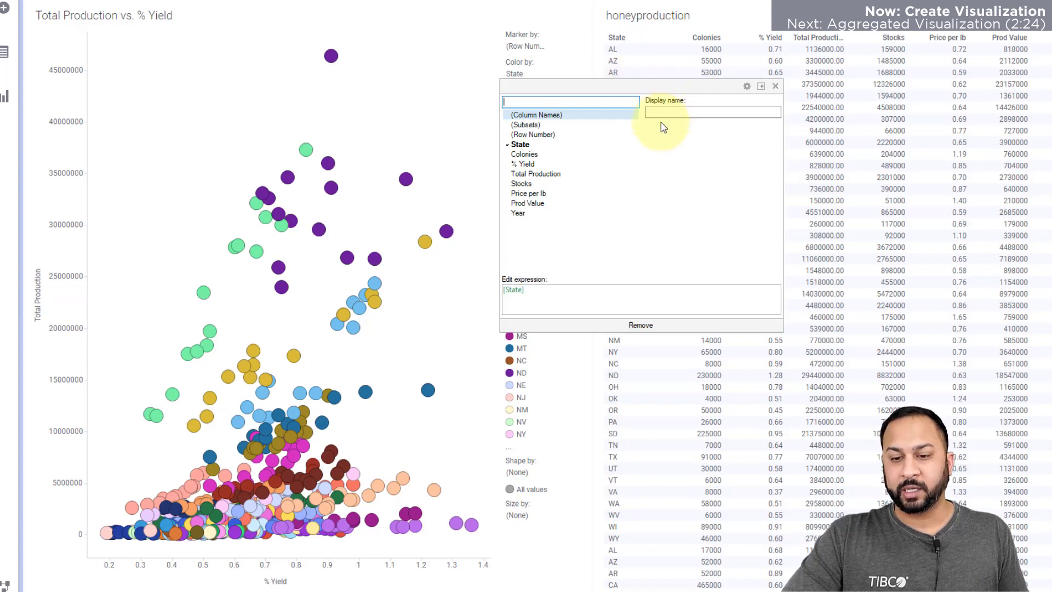
pyautogui.click(416, 169)
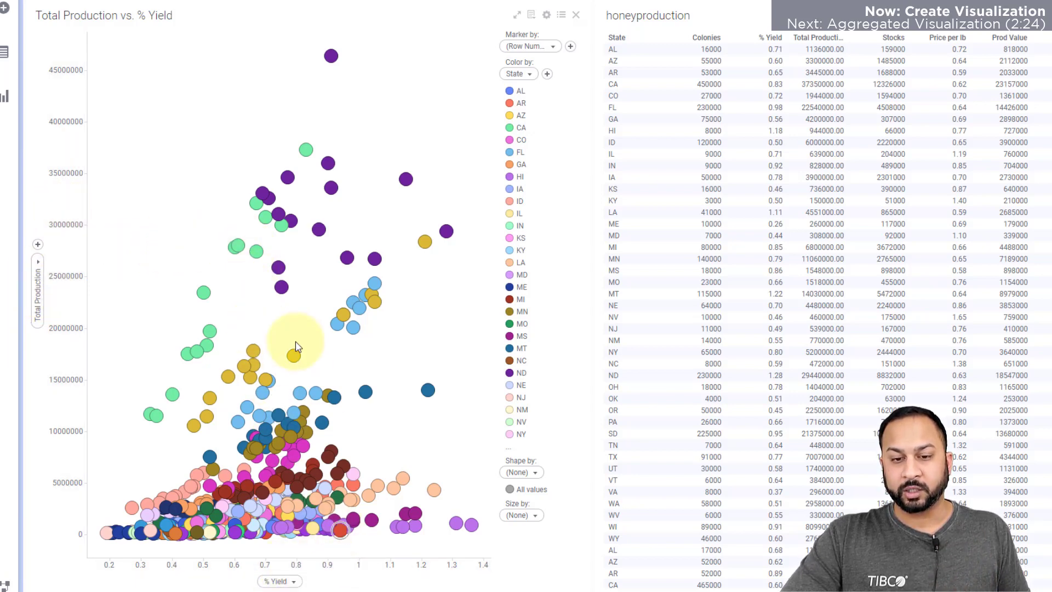
pyautogui.click(279, 216)
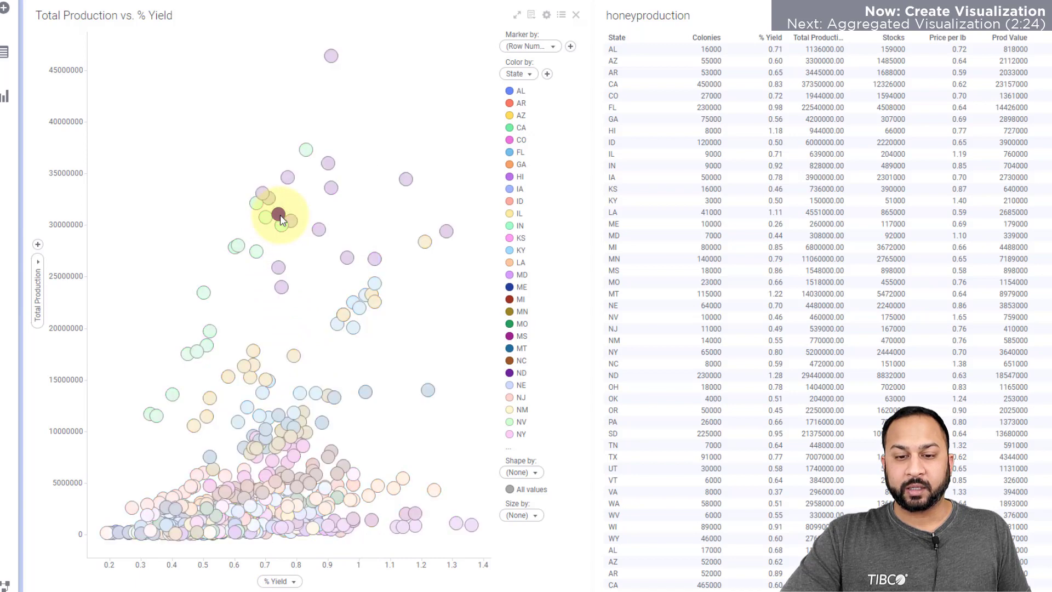
pyautogui.click(639, 107)
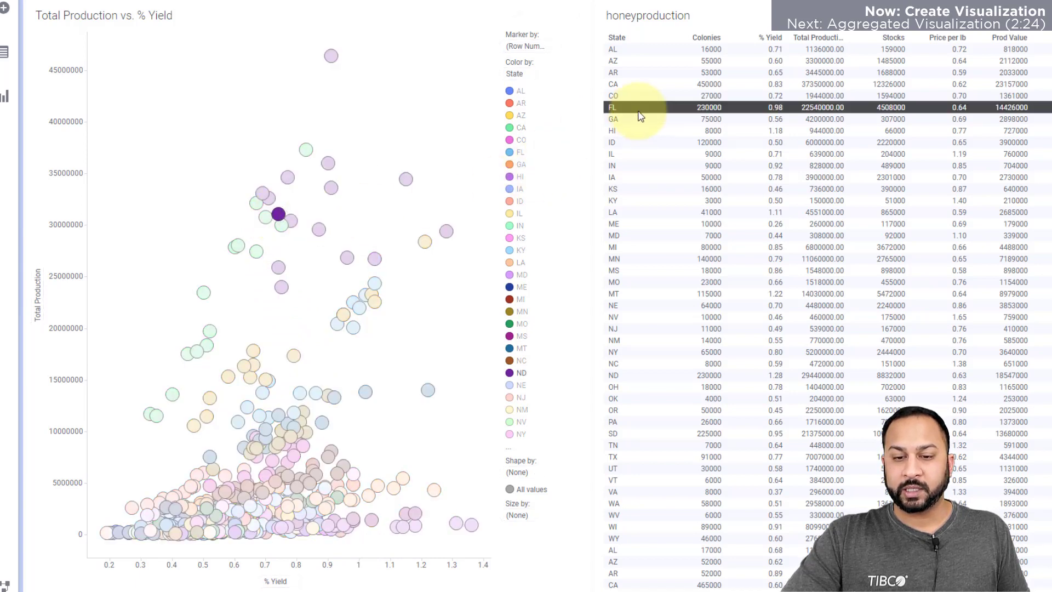
pyautogui.click(639, 177)
pyautogui.click(662, 305)
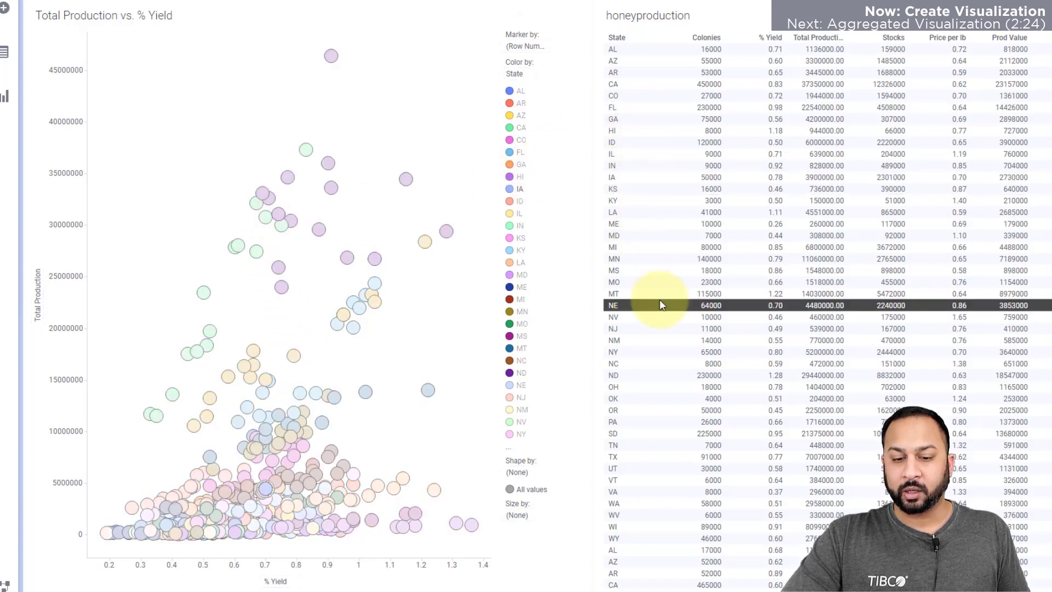
pyautogui.click(662, 365)
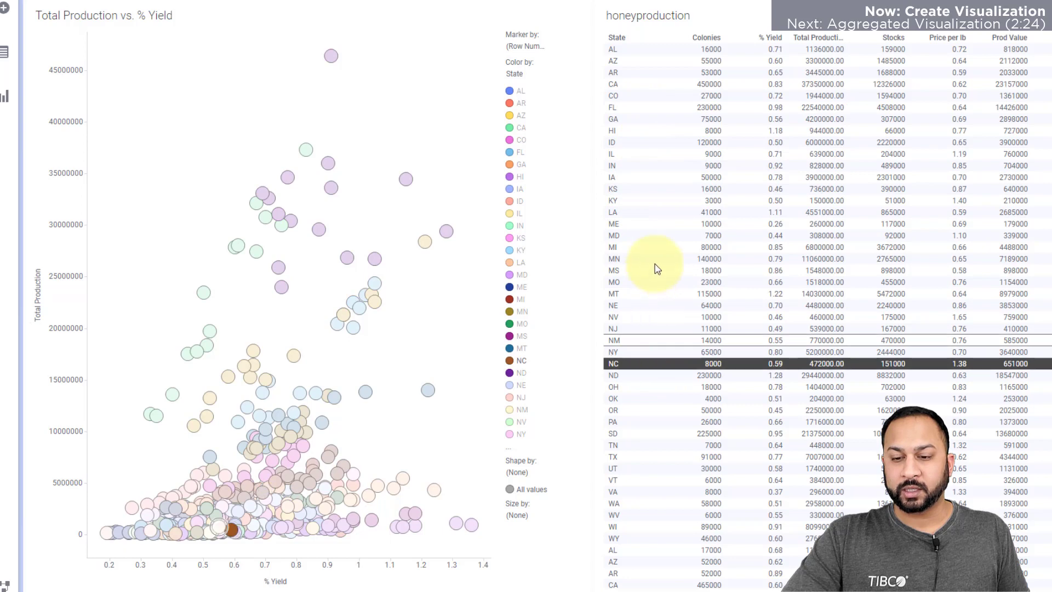
pyautogui.click(656, 86)
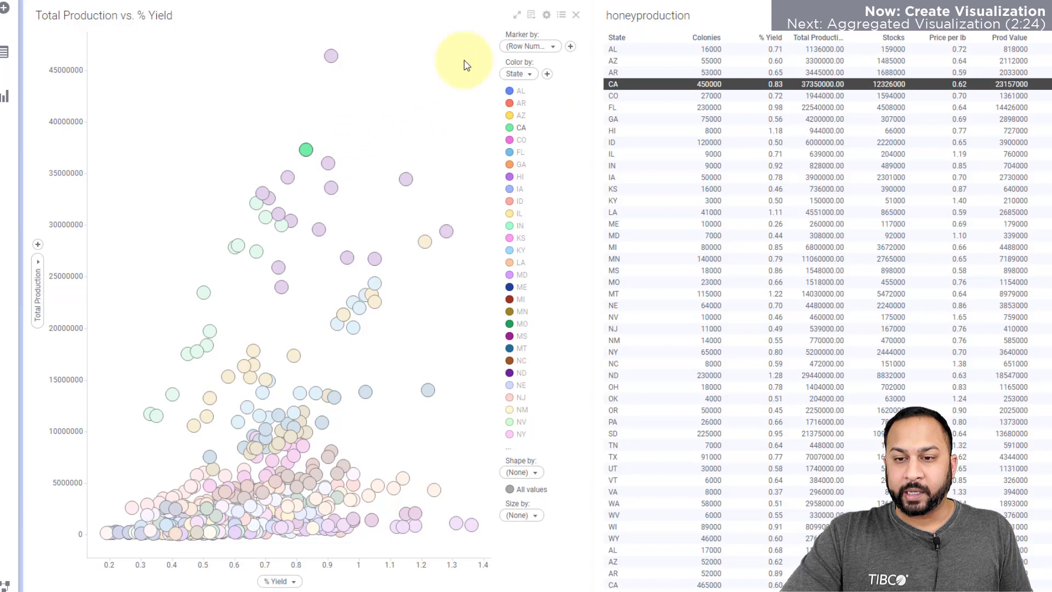
pyautogui.click(560, 15)
pyautogui.click(559, 16)
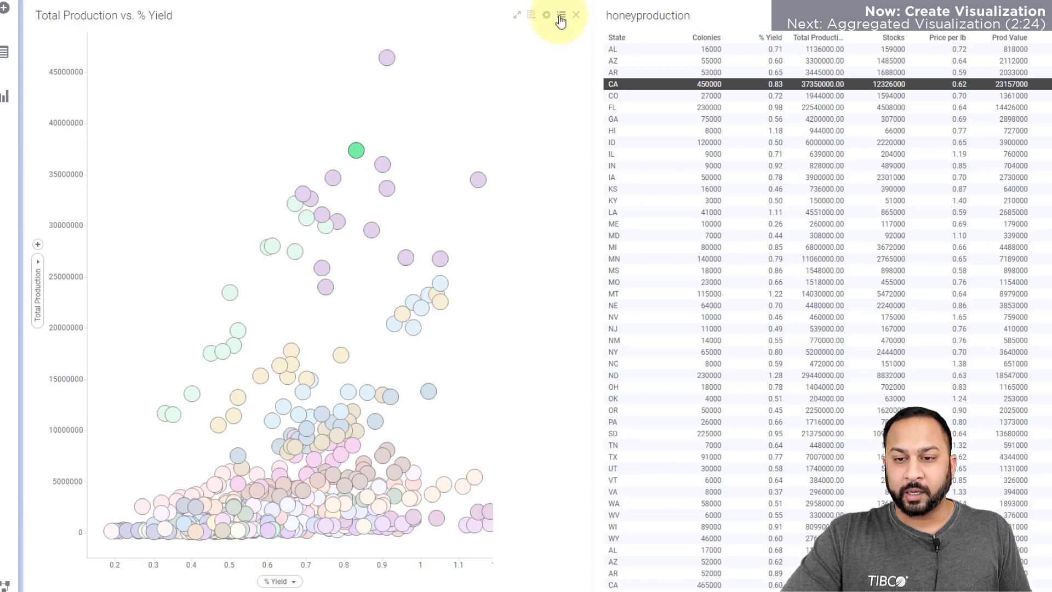
pyautogui.click(551, 15)
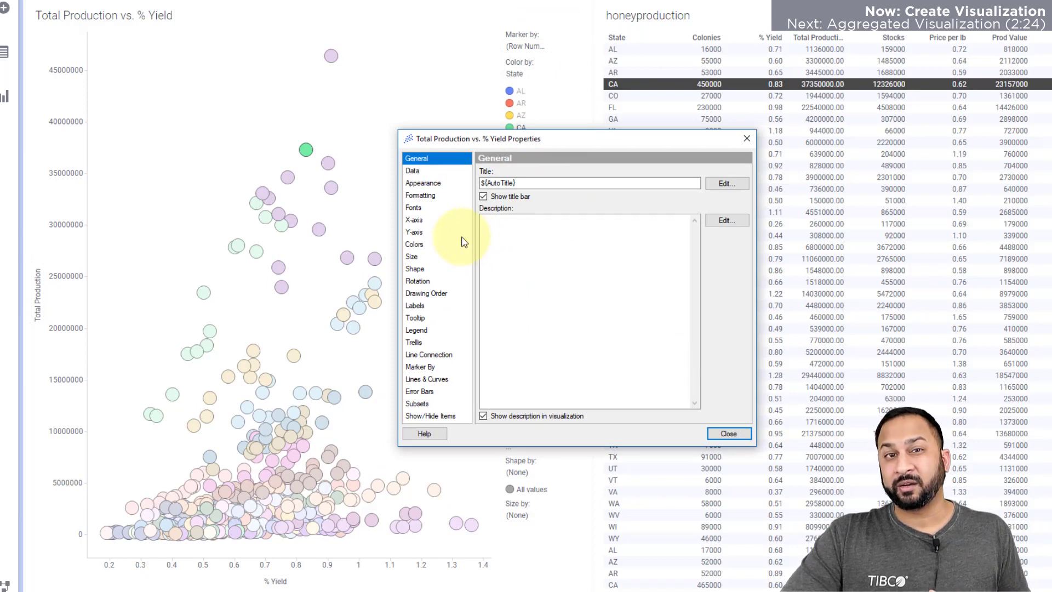
pyautogui.click(729, 434)
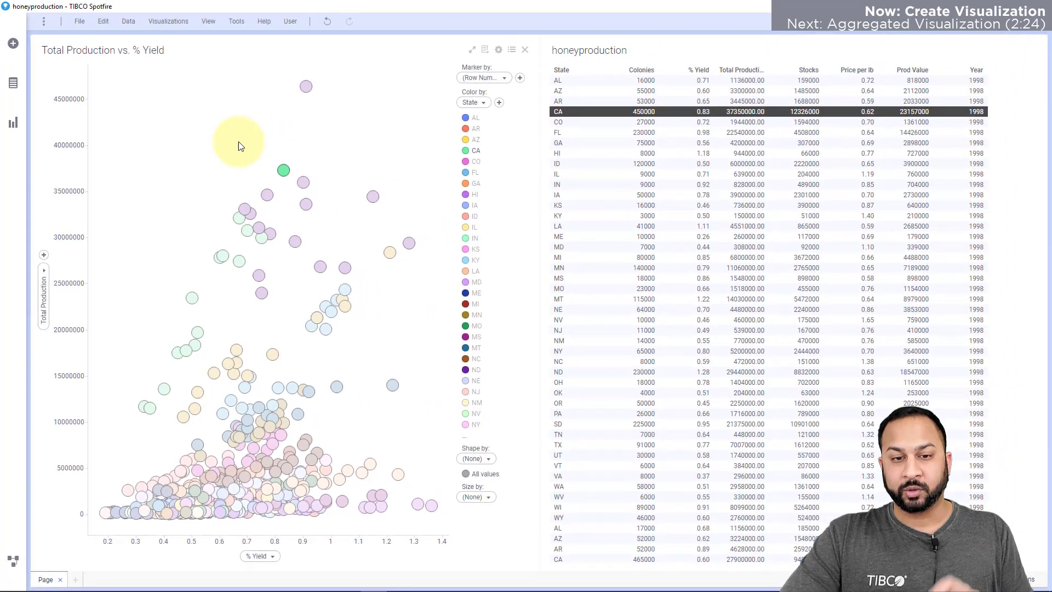
pyautogui.click(224, 146)
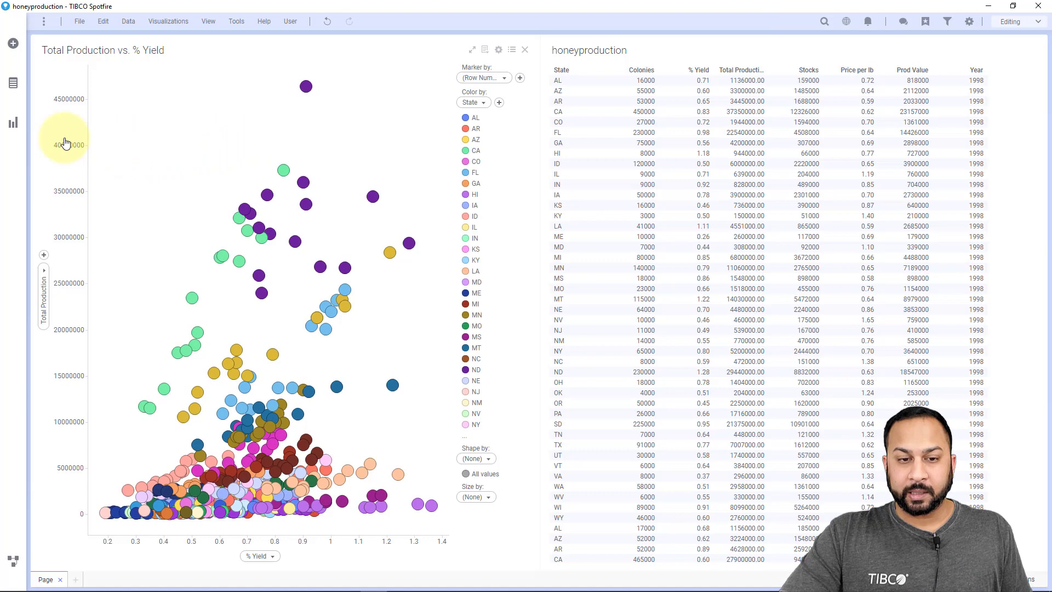
# Add a new bar chart above the table with Total Production as the bar height.
pyautogui.click(13, 129)
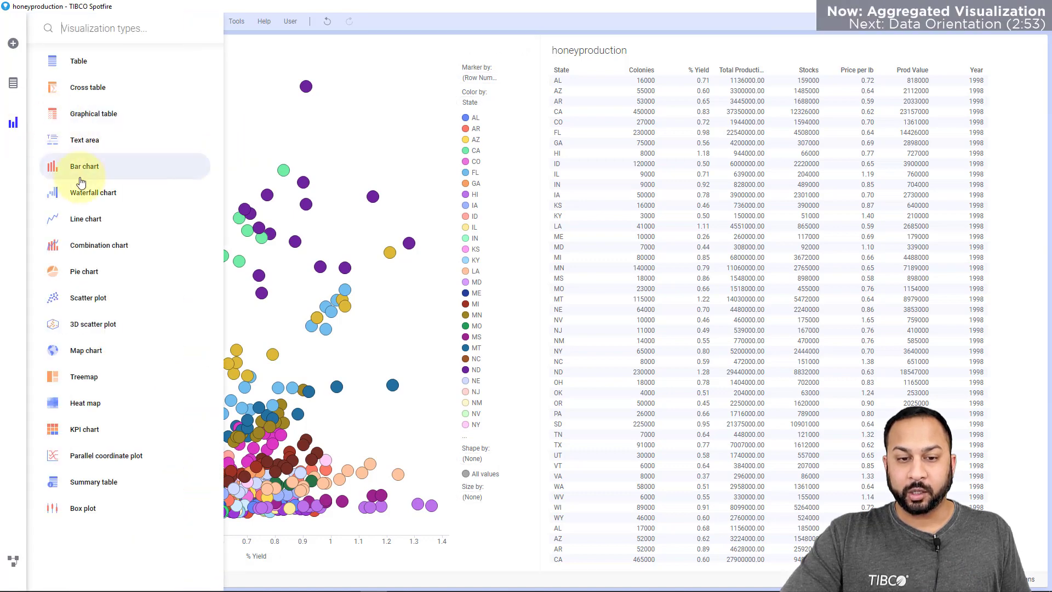
pyautogui.moveTo(82, 167); pyautogui.dragTo(679, 130)
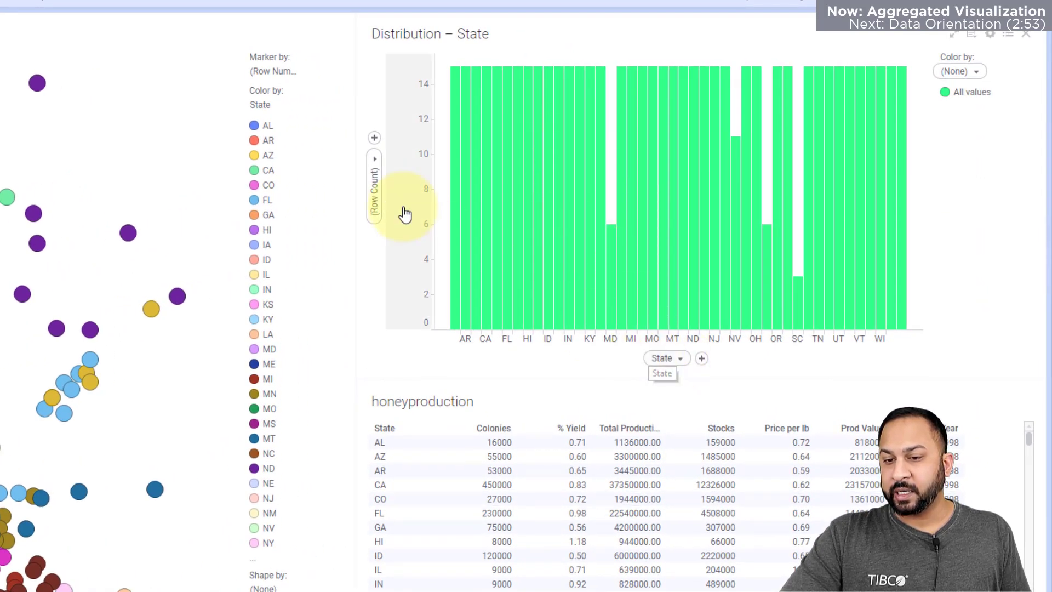
pyautogui.click(376, 166)
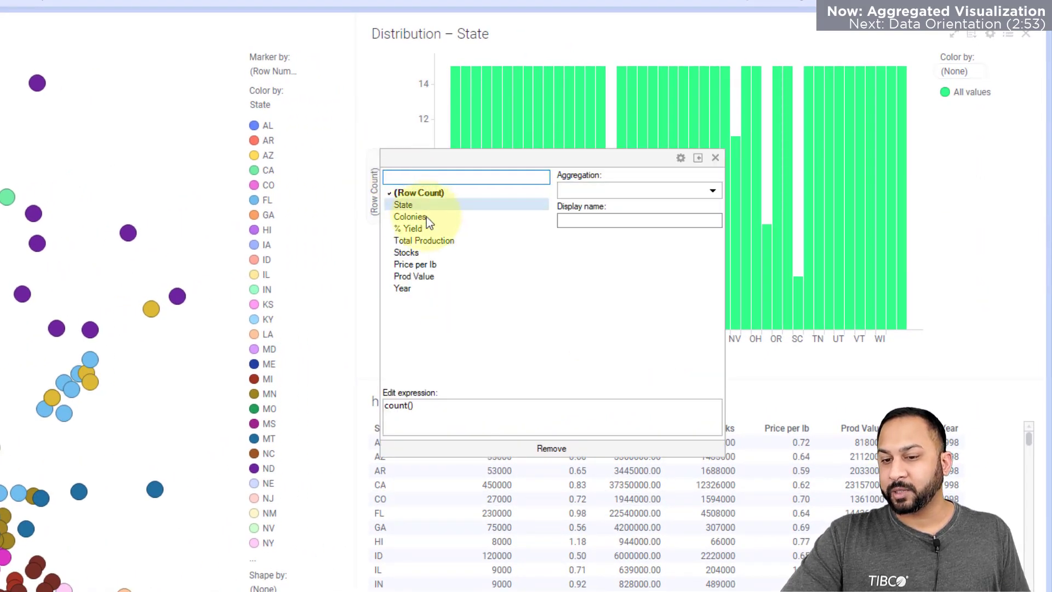
pyautogui.click(419, 241)
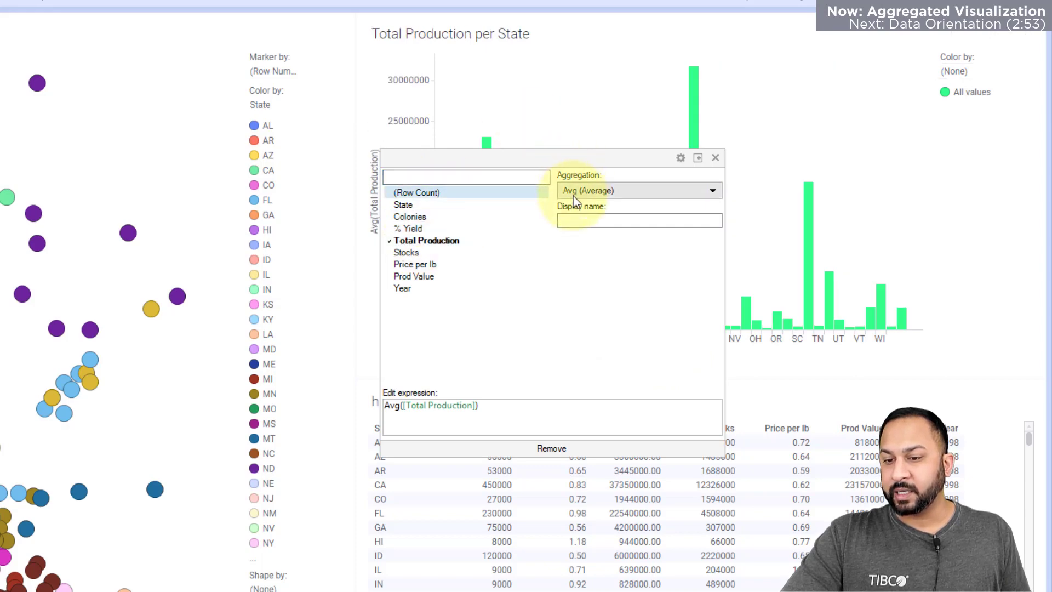
pyautogui.click(540, 113)
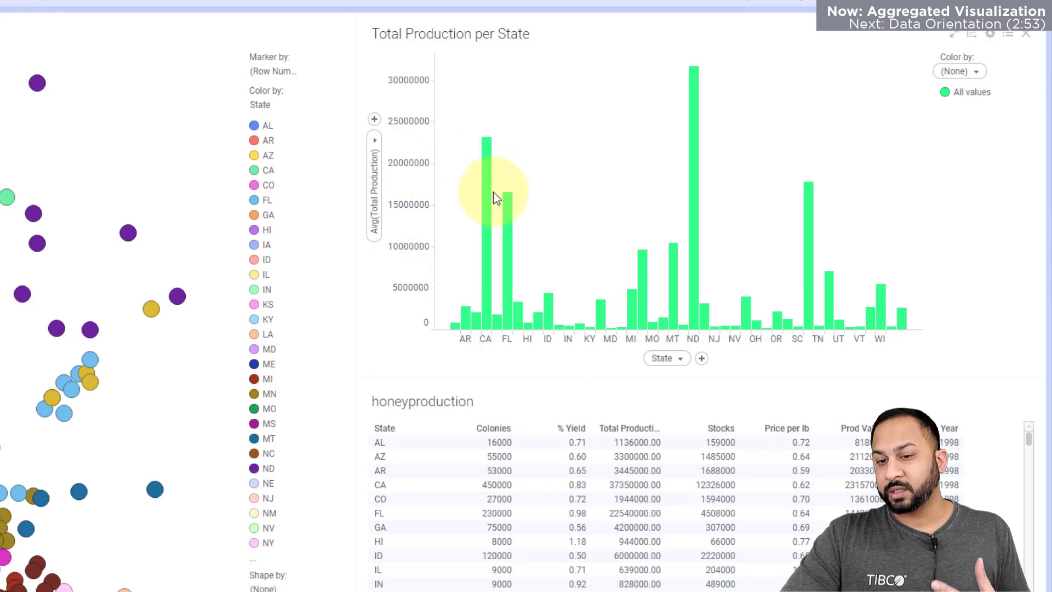
# Set the Total Production aggregation to Sum, trying Minimum briefly before returning to Sum.
pyautogui.click(374, 141)
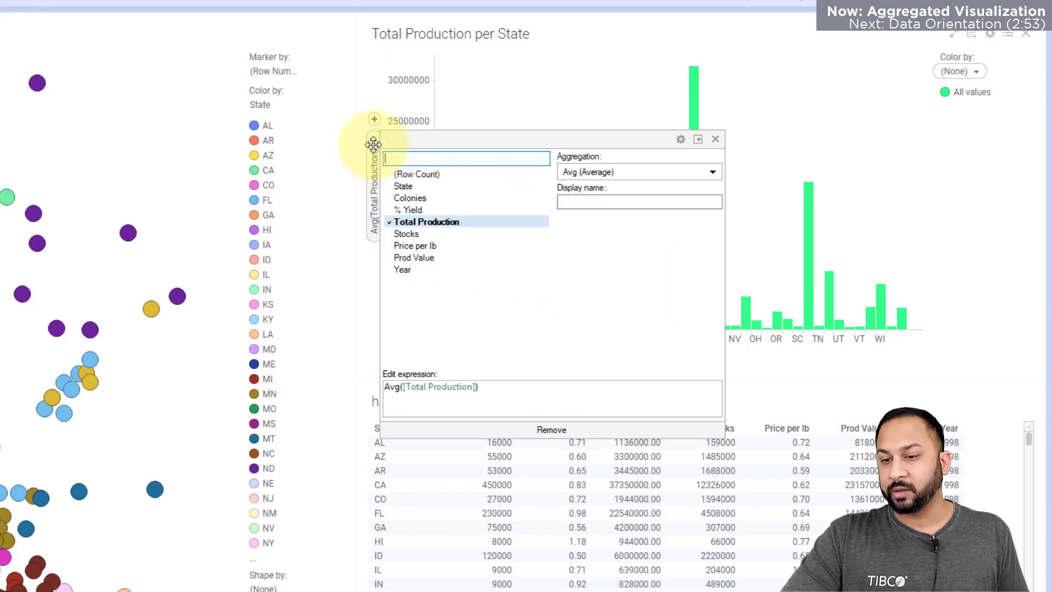
pyautogui.click(577, 172)
pyautogui.click(578, 203)
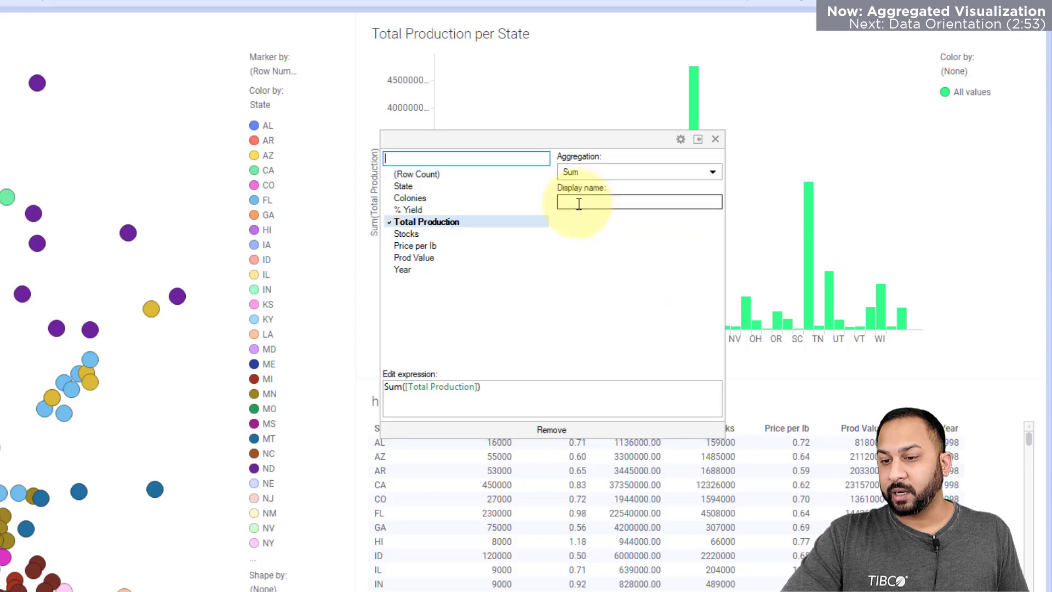
pyautogui.click(581, 172)
pyautogui.click(580, 249)
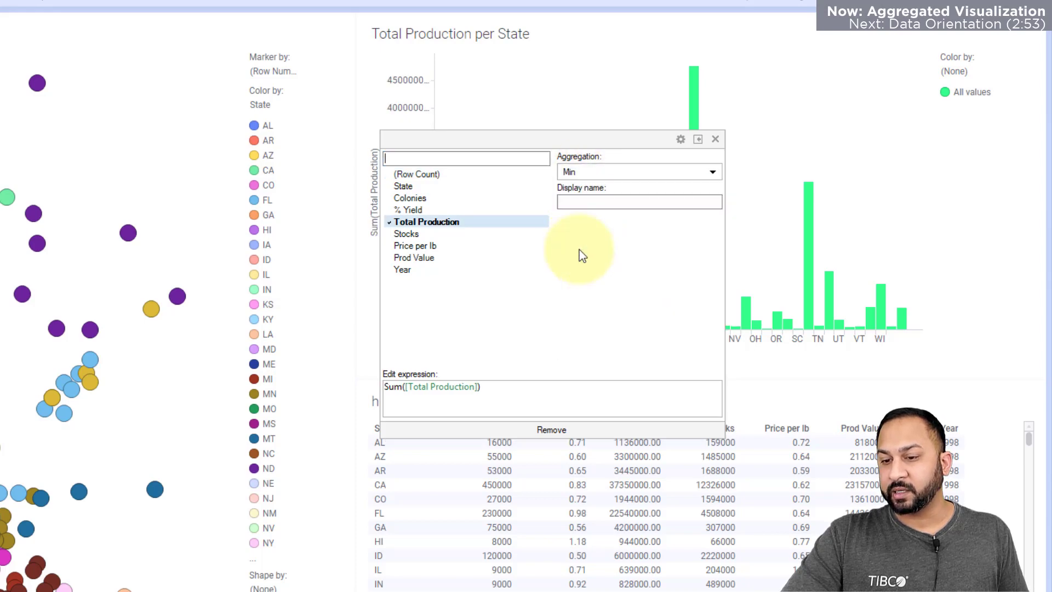
pyautogui.click(582, 173)
pyautogui.click(581, 202)
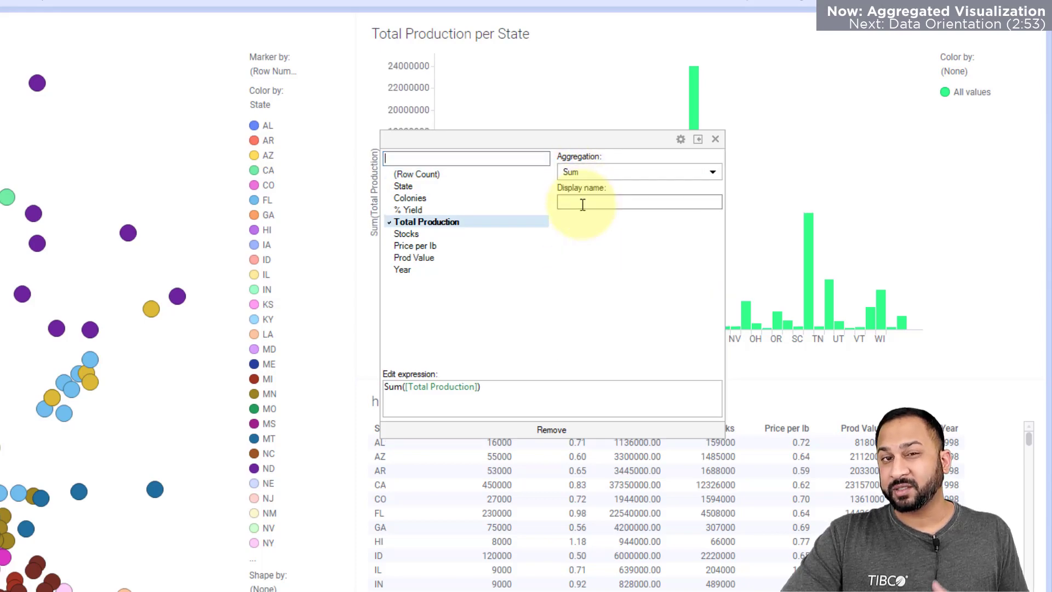
pyautogui.click(540, 104)
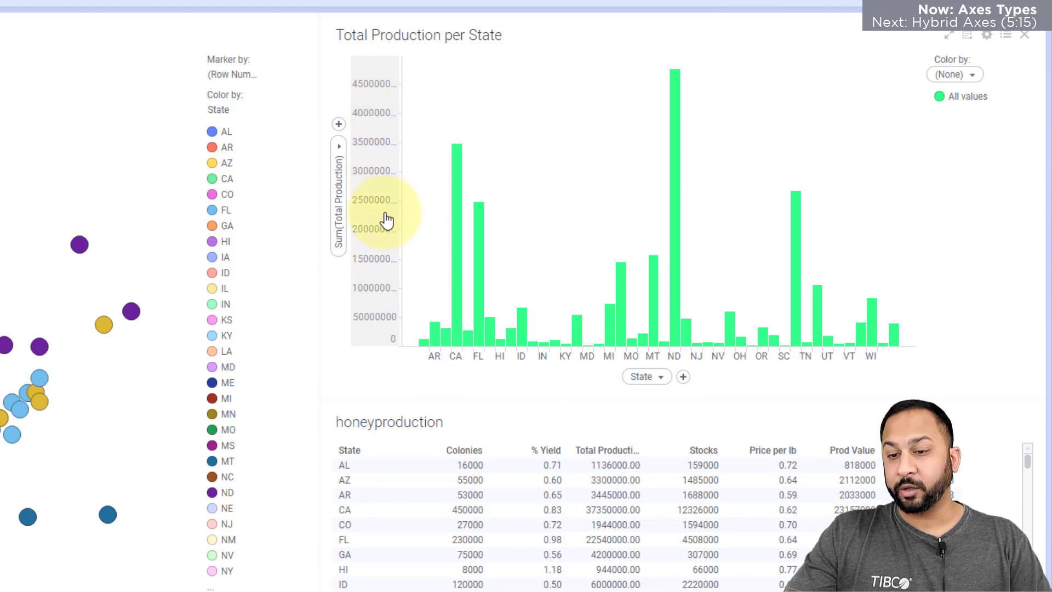
# Make the bar chart horizontal and move it to fill the page's left side.
pyautogui.rightClick(426, 111)
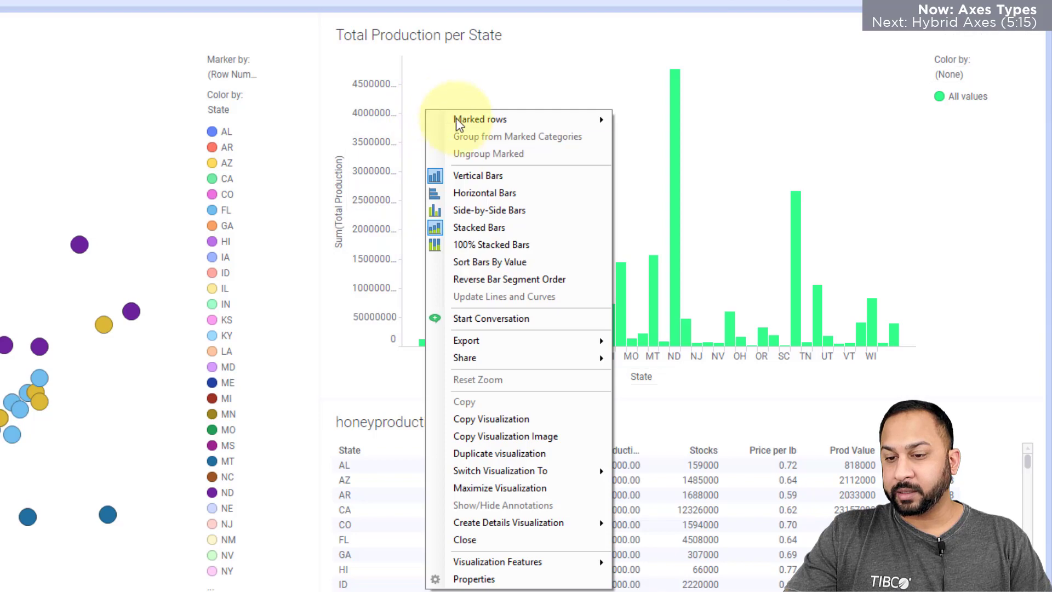
pyautogui.click(466, 193)
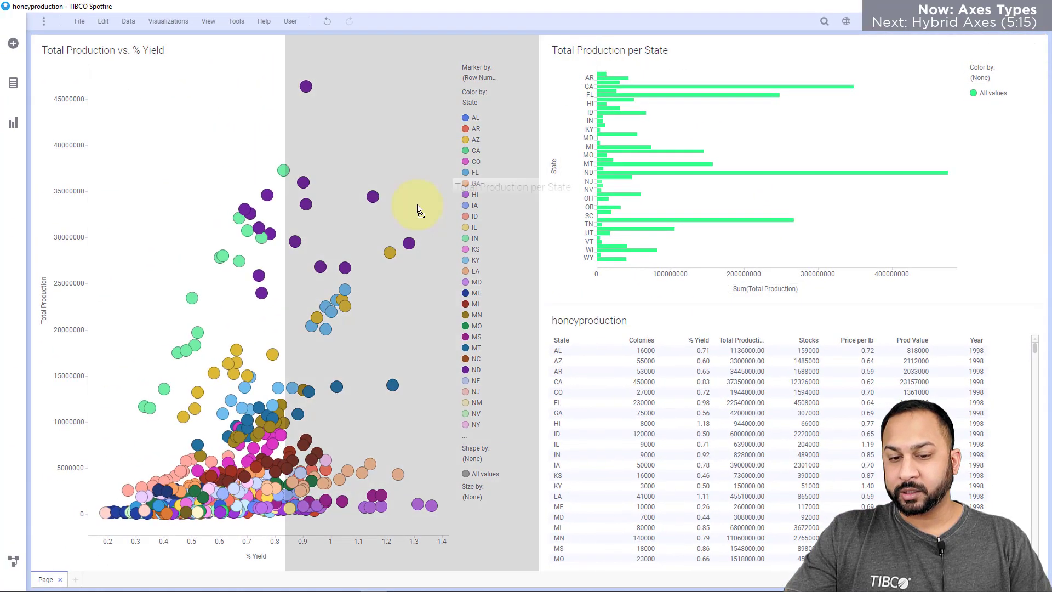
pyautogui.moveTo(418, 210); pyautogui.dragTo(318, 282)
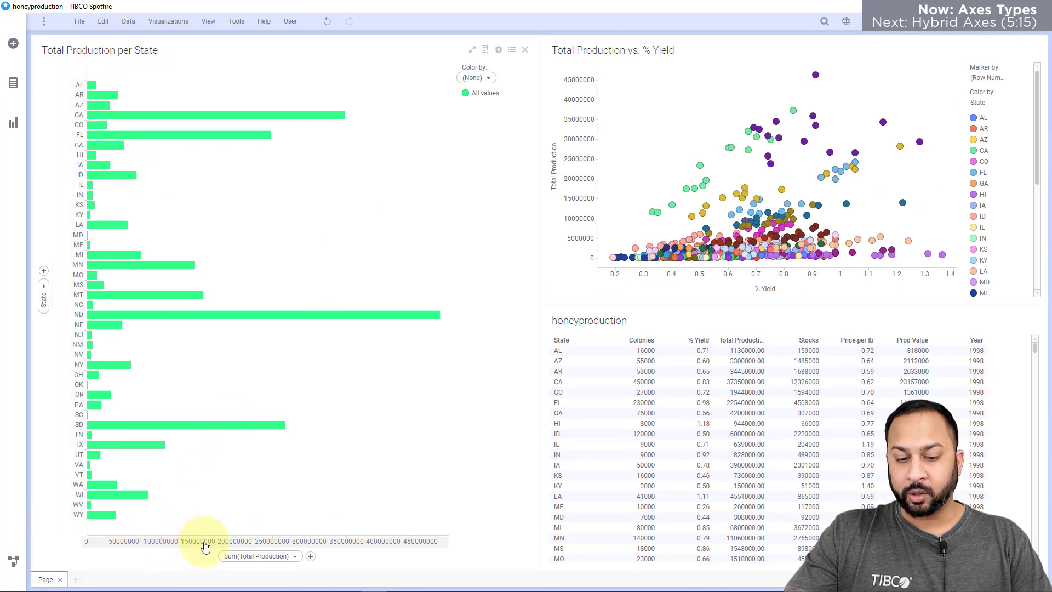
# Rename the Sum(Total Production) axis display name to 'Total Production'.
pyautogui.click(296, 556)
pyautogui.click(378, 418)
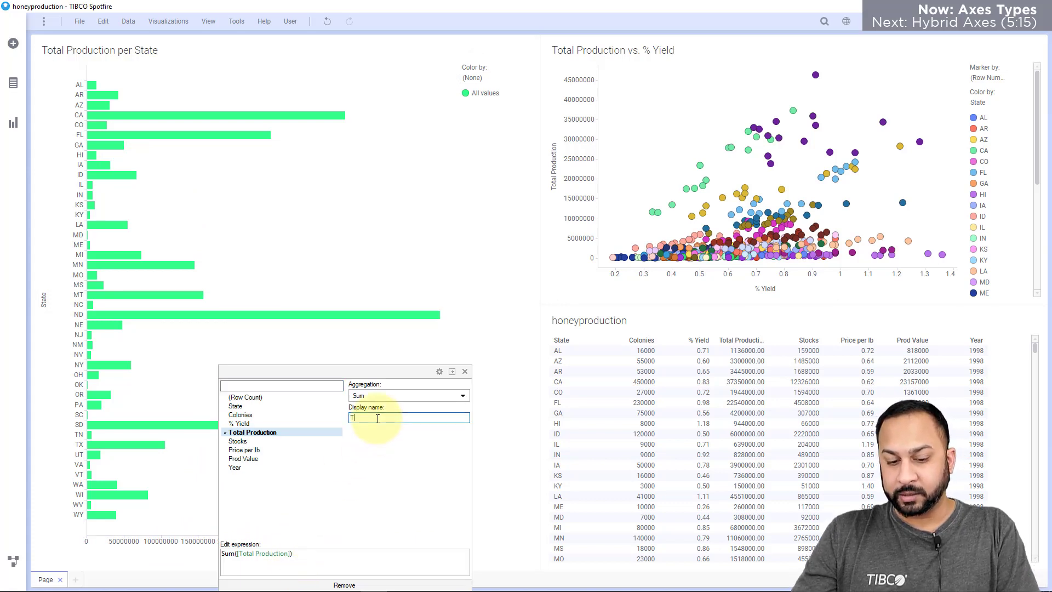
pyautogui.write('Total Prod')
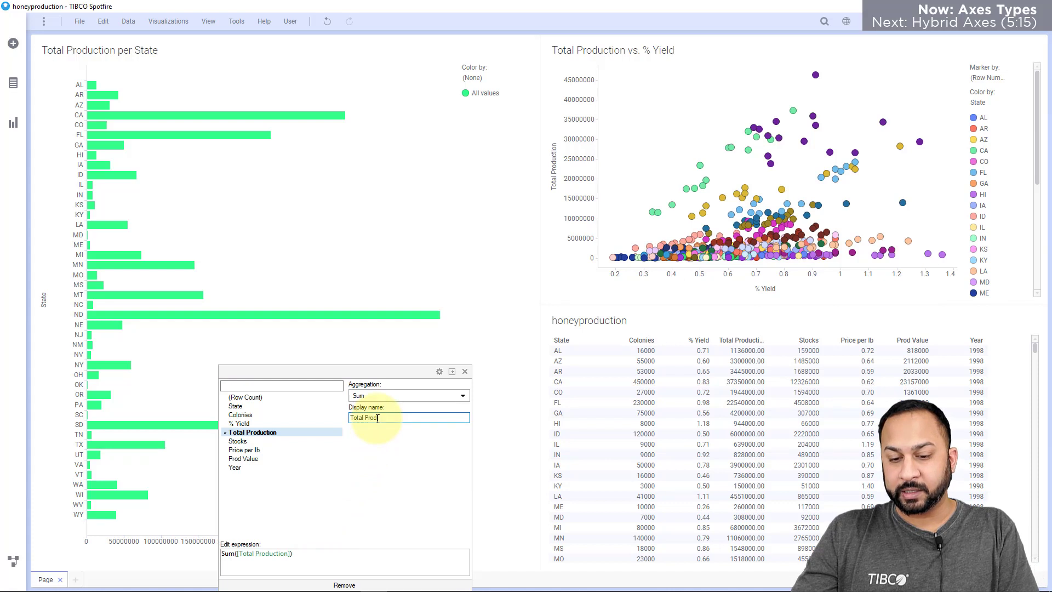
pyautogui.write('uction')
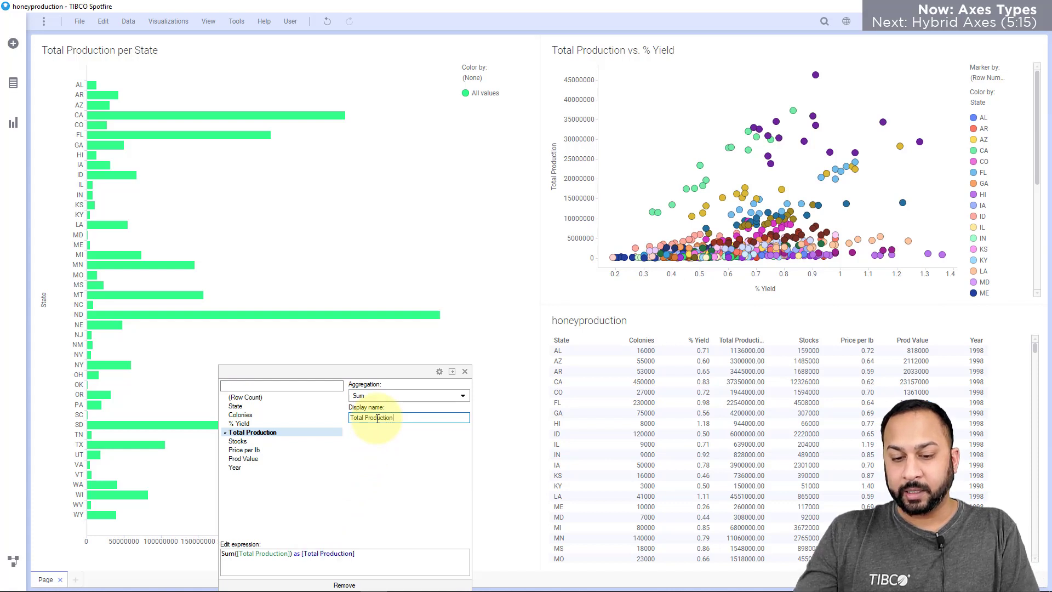
pyautogui.click(338, 353)
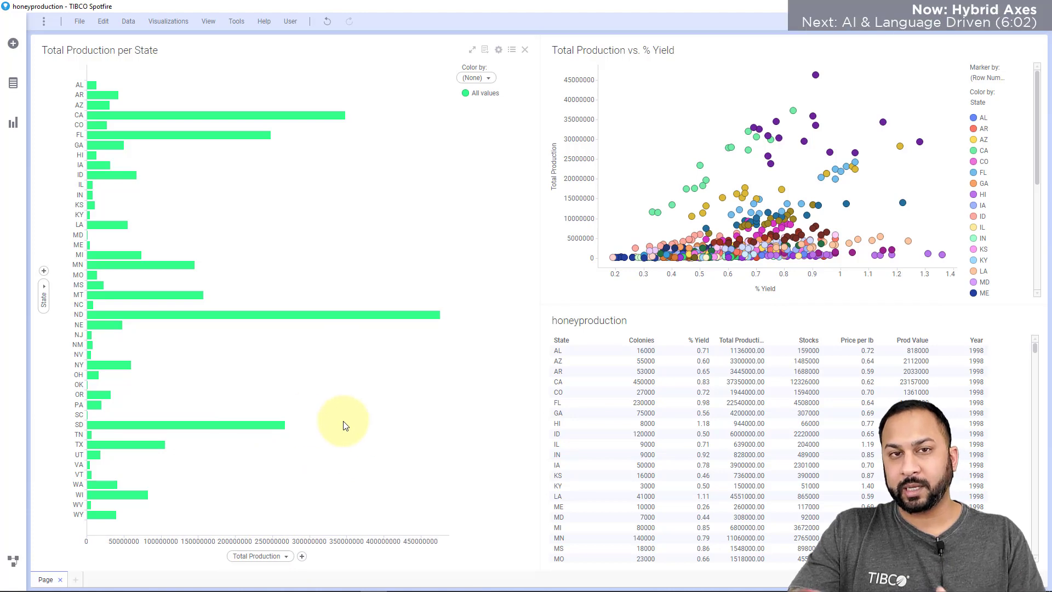
# Add a line chart of % Yield by Year, keeping the Average aggregation.
pyautogui.click(22, 129)
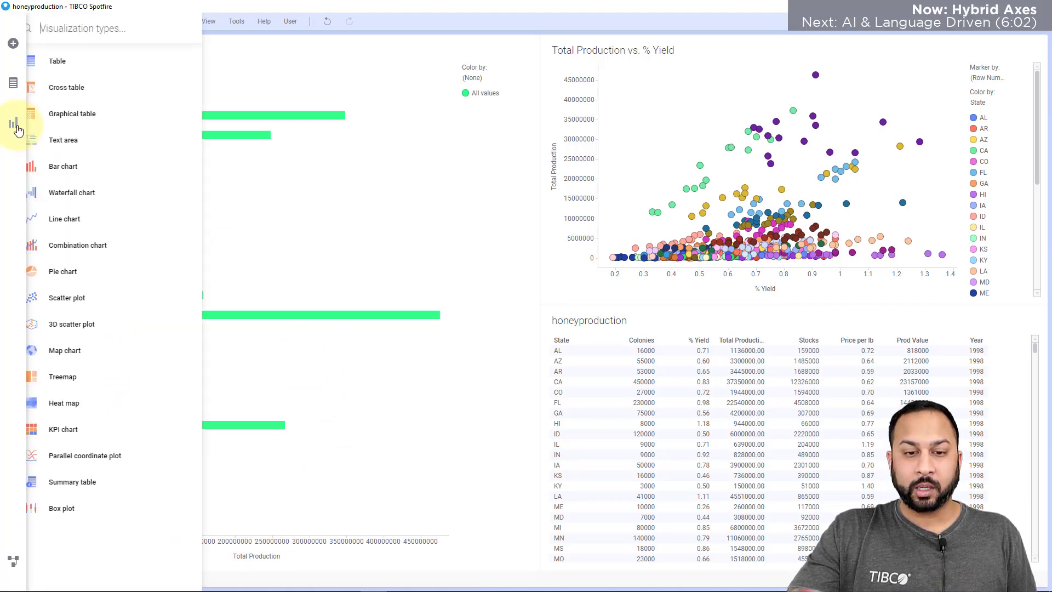
pyautogui.click(96, 220)
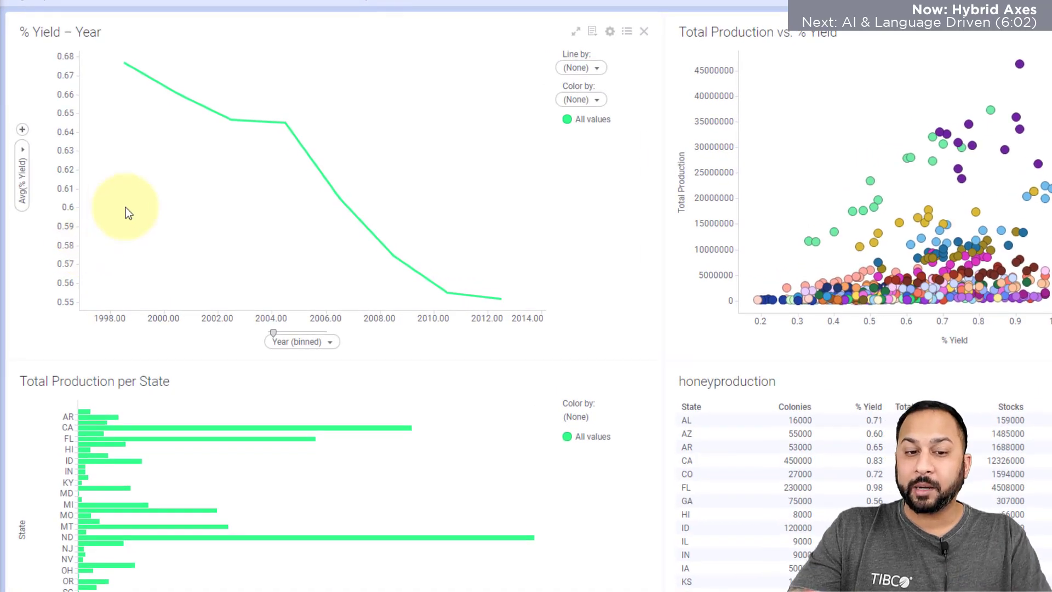
pyautogui.click(22, 165)
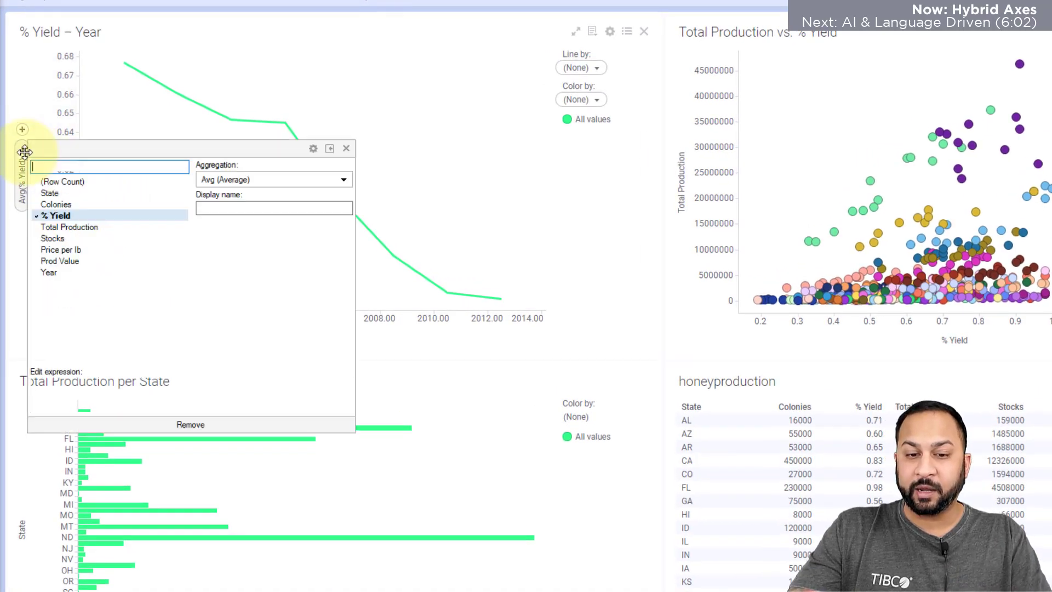
pyautogui.click(218, 185)
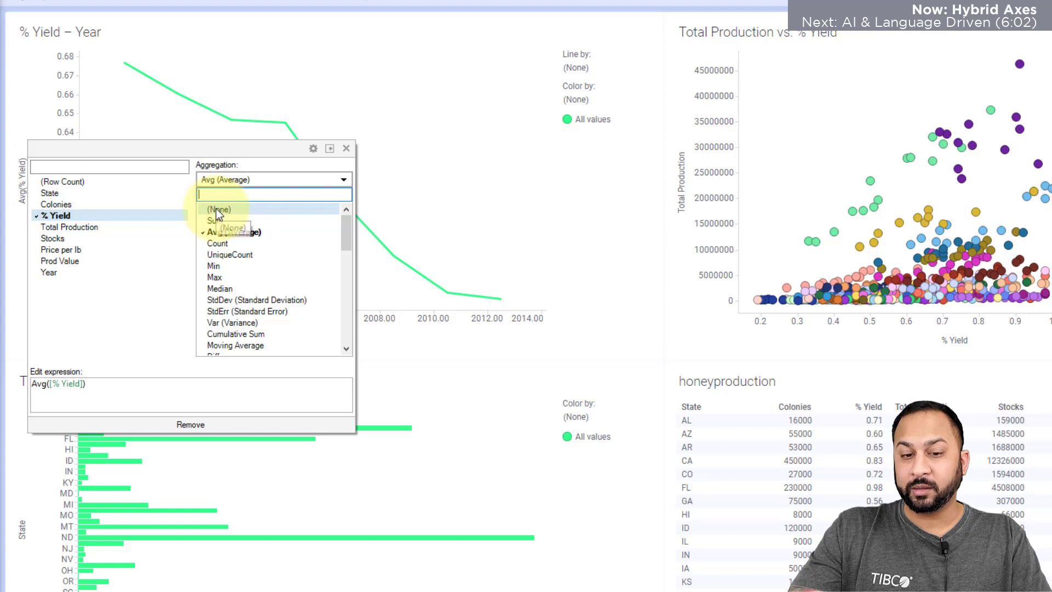
pyautogui.click(357, 91)
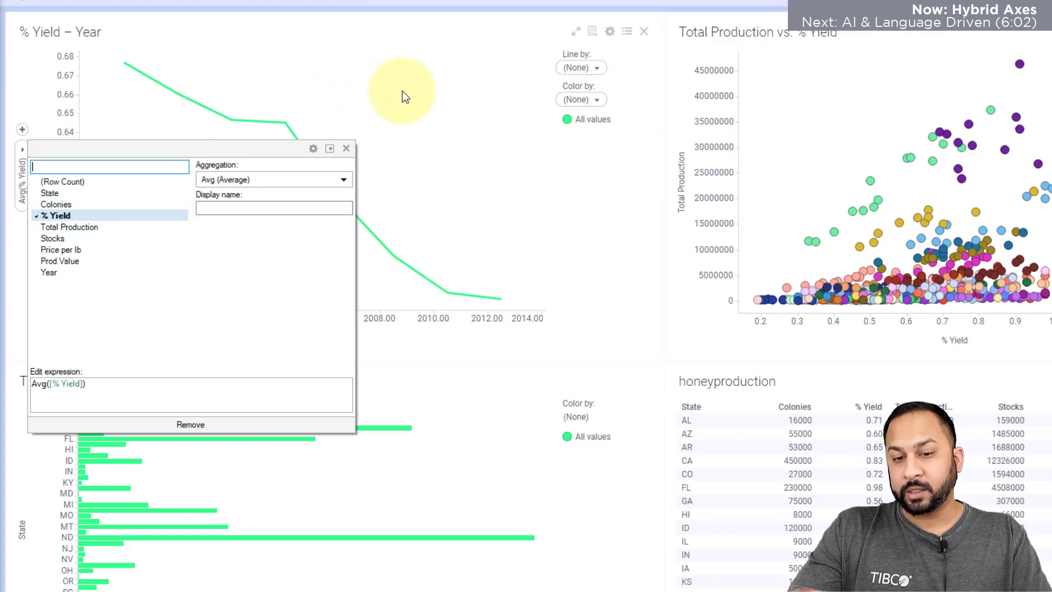
pyautogui.click(435, 116)
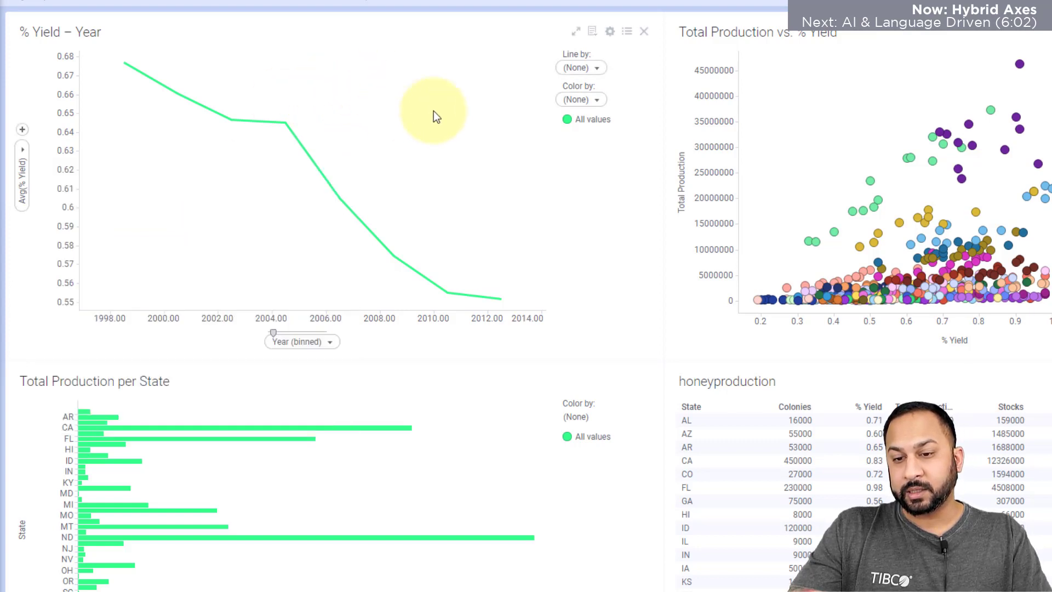
# Colour the line chart by State so each state gets its own line.
pyautogui.click(586, 101)
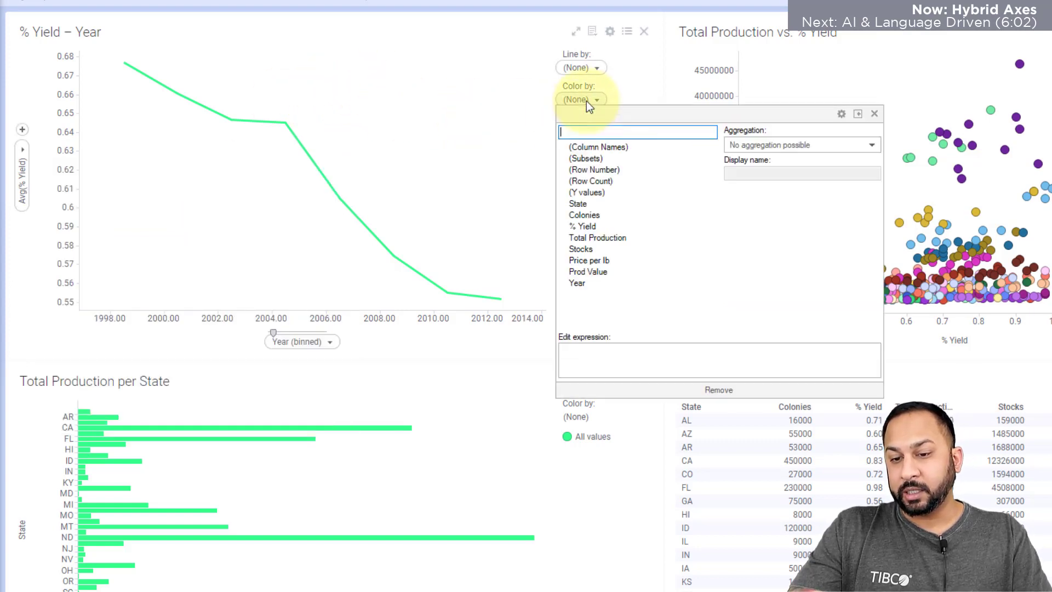
pyautogui.click(584, 204)
pyautogui.click(498, 129)
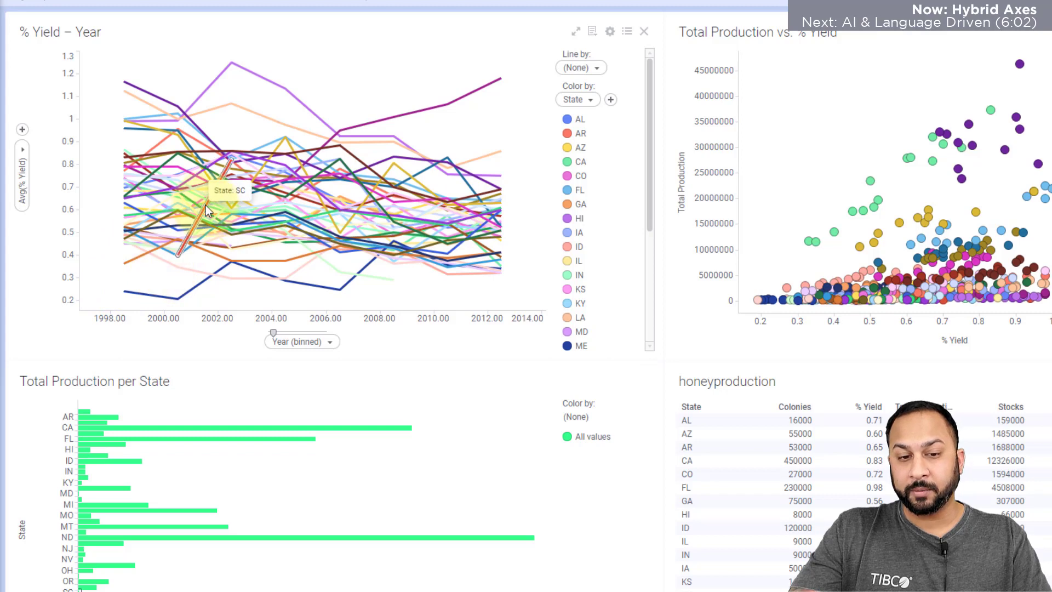
# Set the % Yield axis aggregation to (None) to plot raw values.
pyautogui.click(24, 147)
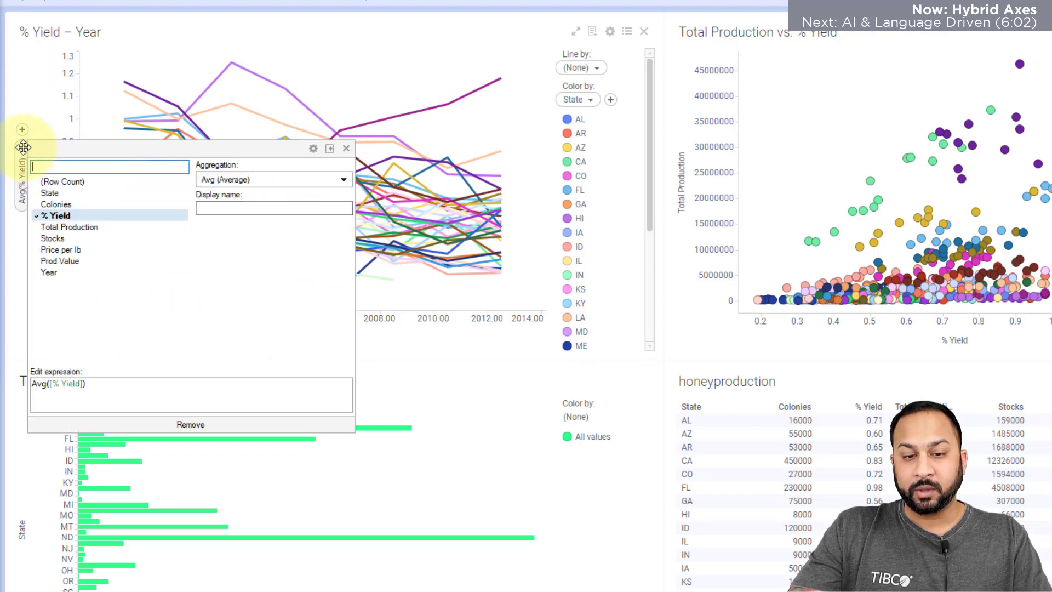
pyautogui.click(252, 180)
pyautogui.click(235, 208)
pyautogui.click(384, 104)
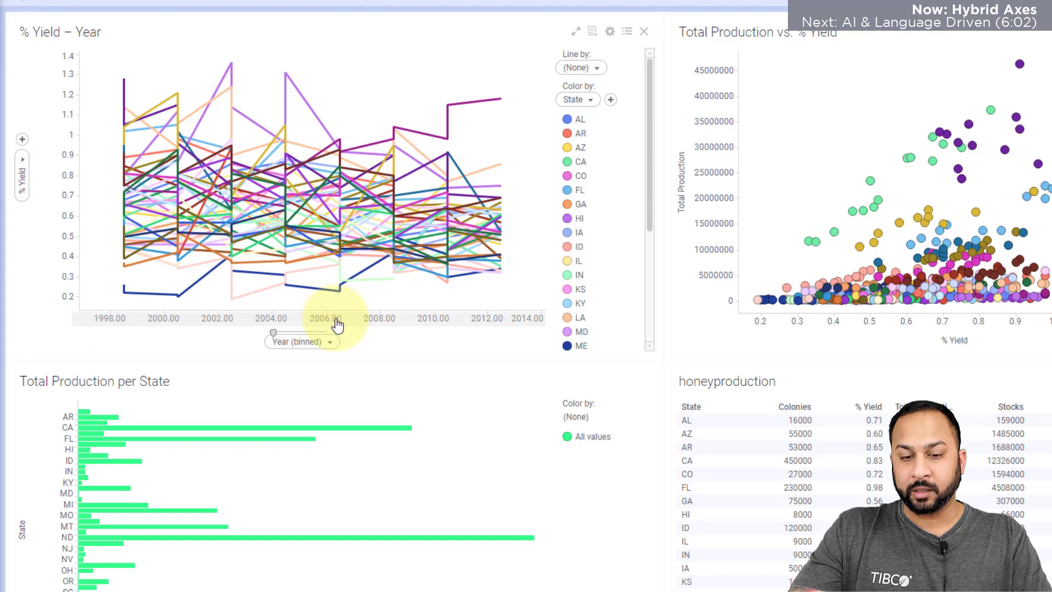
# Turn off Auto-bin on the Year axis so each year plots individually.
pyautogui.click(334, 344)
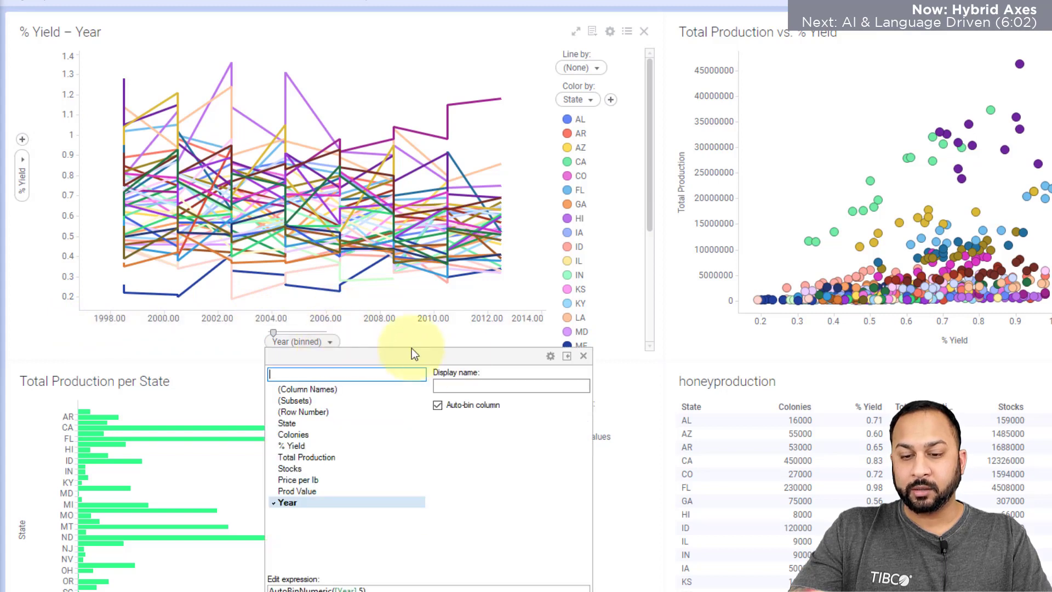
pyautogui.click(463, 408)
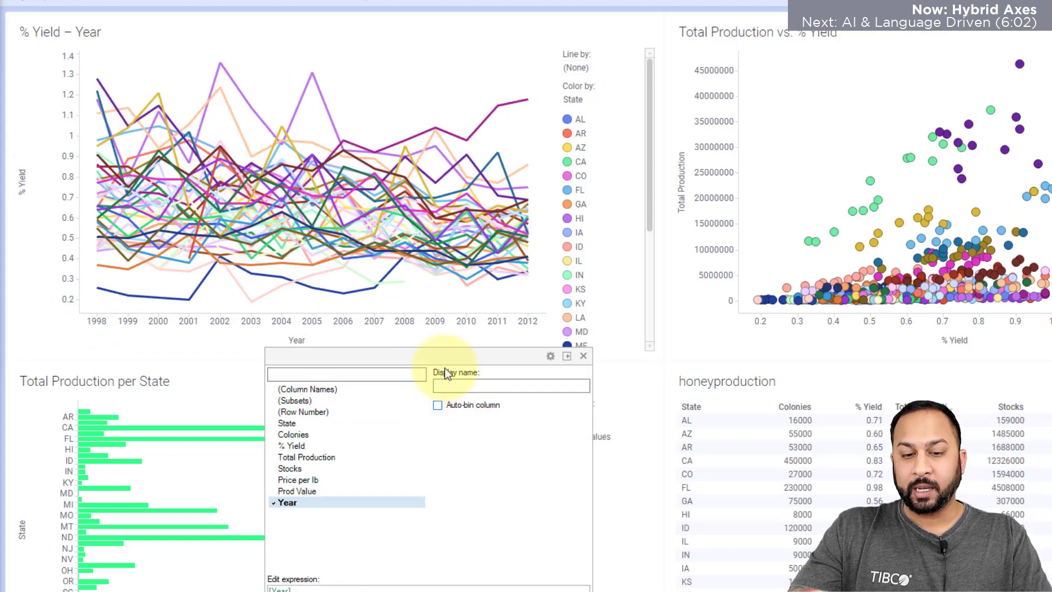
pyautogui.click(403, 294)
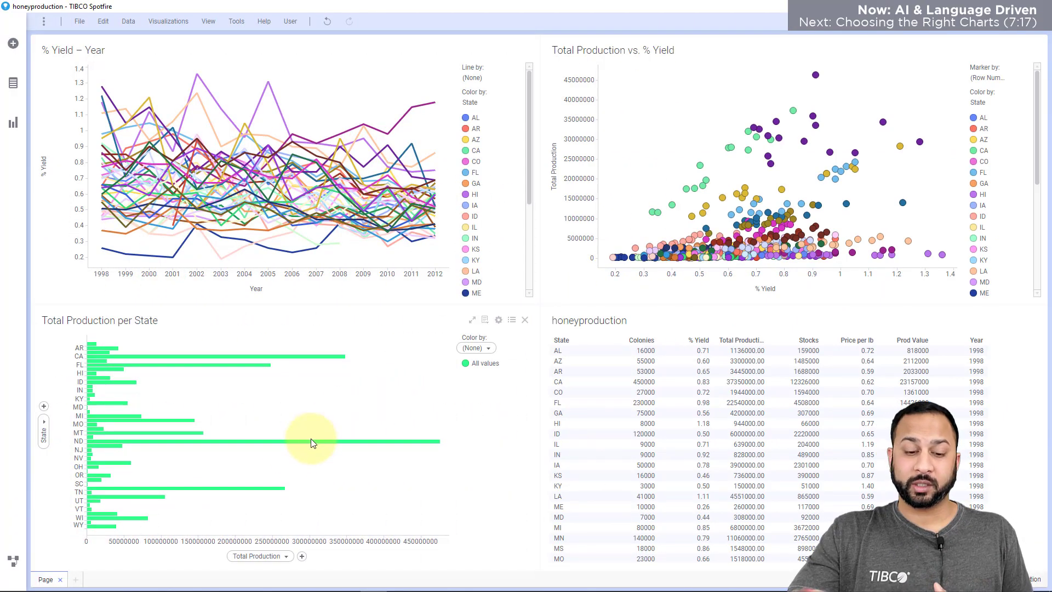
# Add a new page and insert the suggested state map from the search 'which state has the highest production'.
pyautogui.click(80, 580)
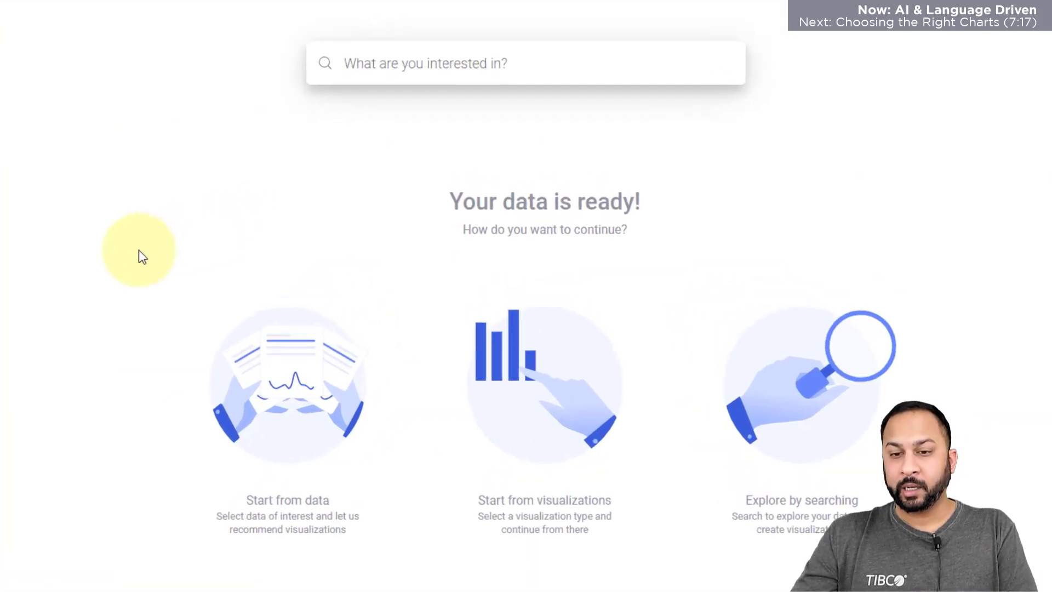
pyautogui.write('which state has ')
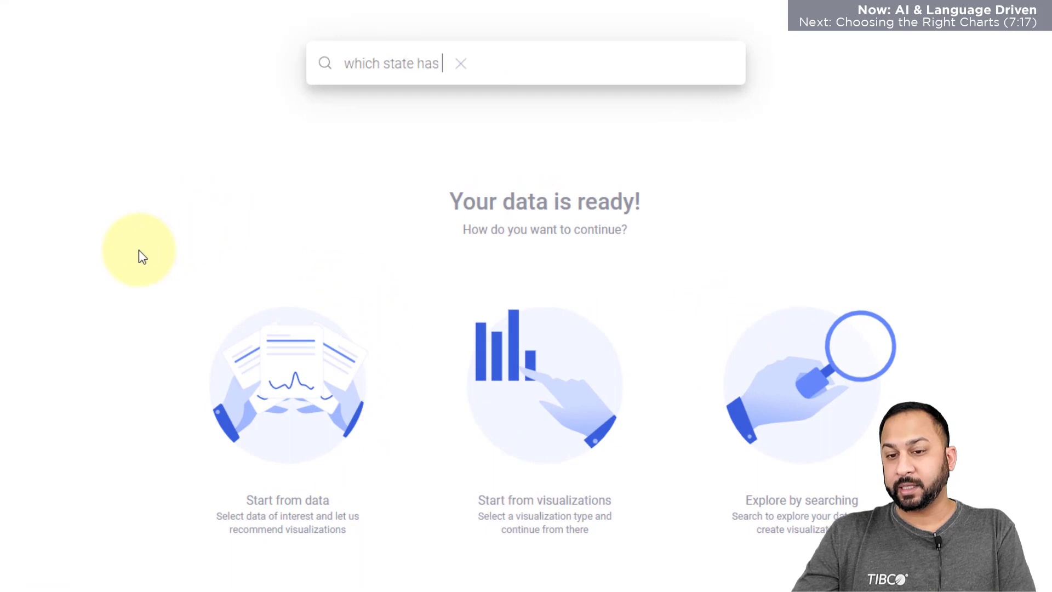
pyautogui.write('the highe')
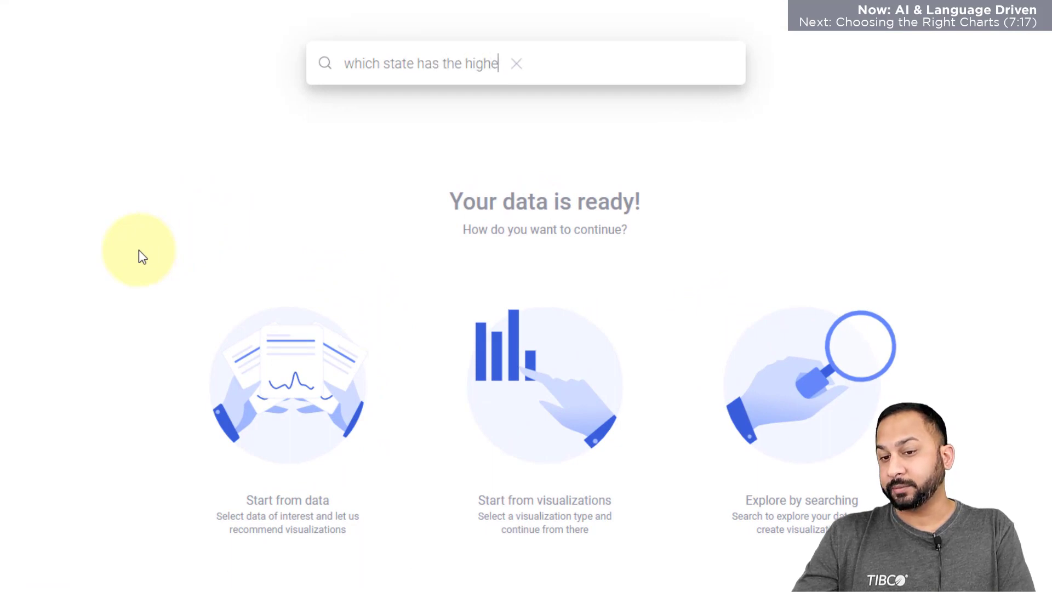
pyautogui.write('st production')
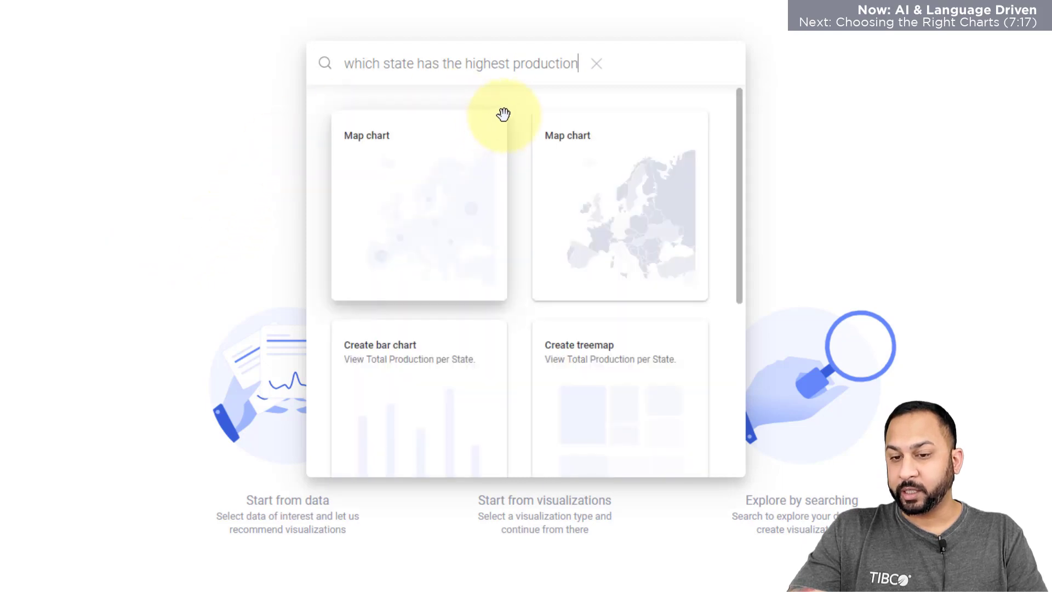
pyautogui.click(597, 186)
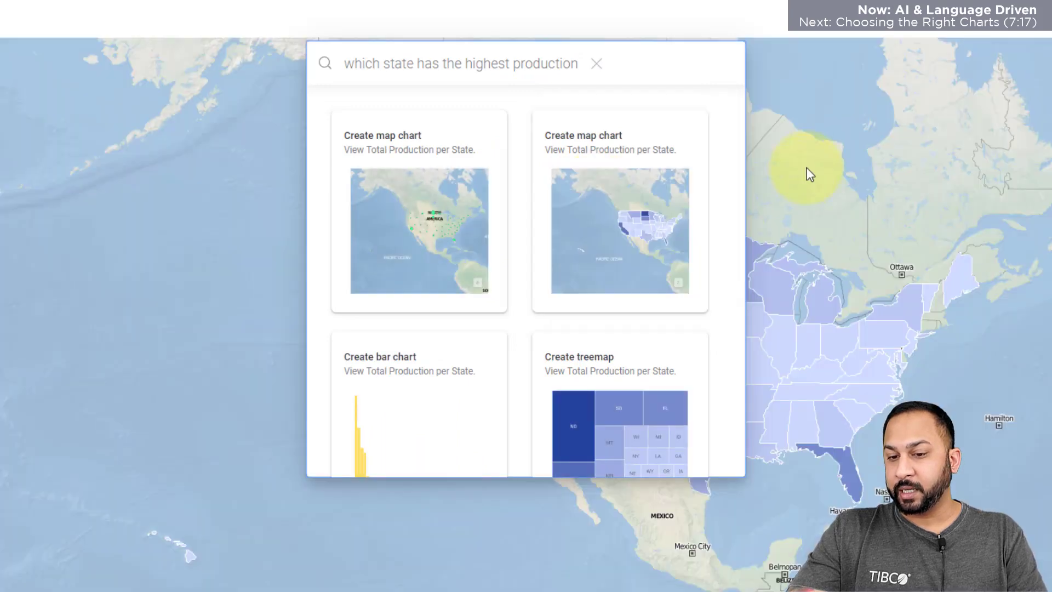
pyautogui.click(795, 166)
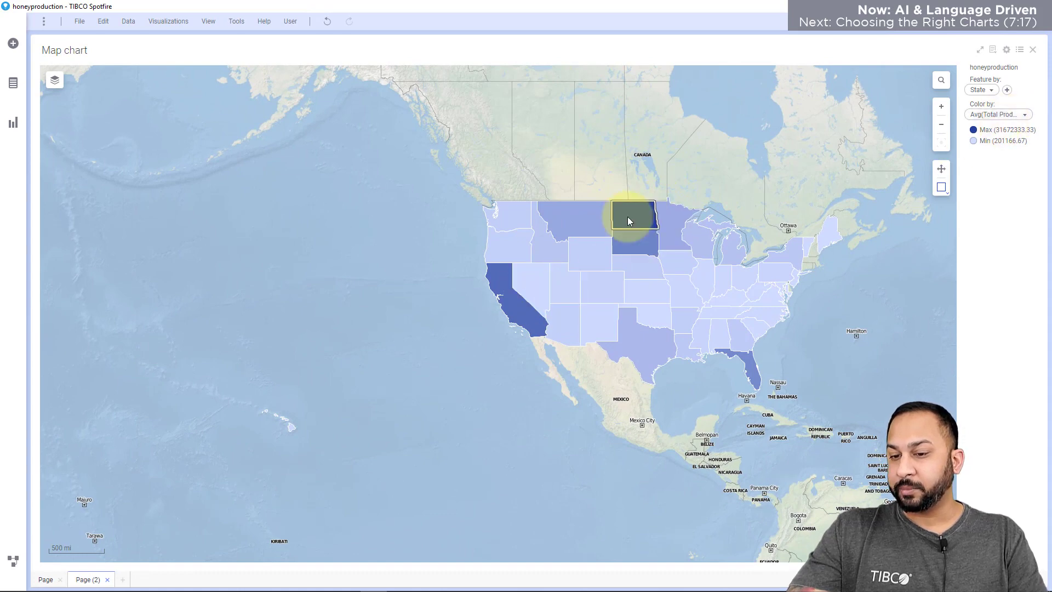
# Check state values on the map, then show the honeyproduction data column list.
pyautogui.moveTo(628, 217)
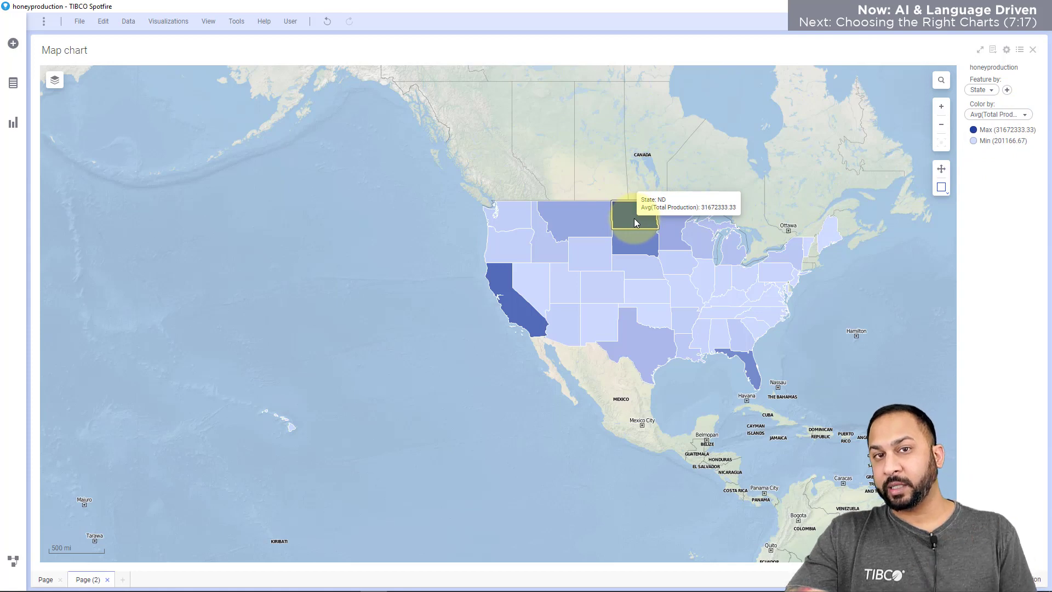
pyautogui.moveTo(545, 211)
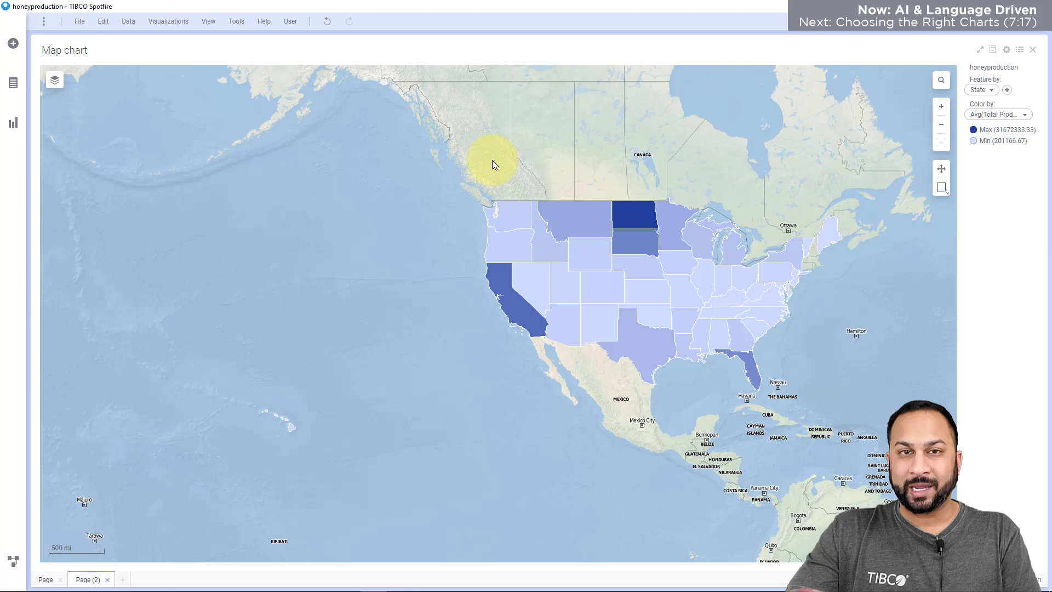
pyautogui.click(13, 123)
# Select Total Production in Data in analysis to get chart suggestions for it.
pyautogui.click(14, 87)
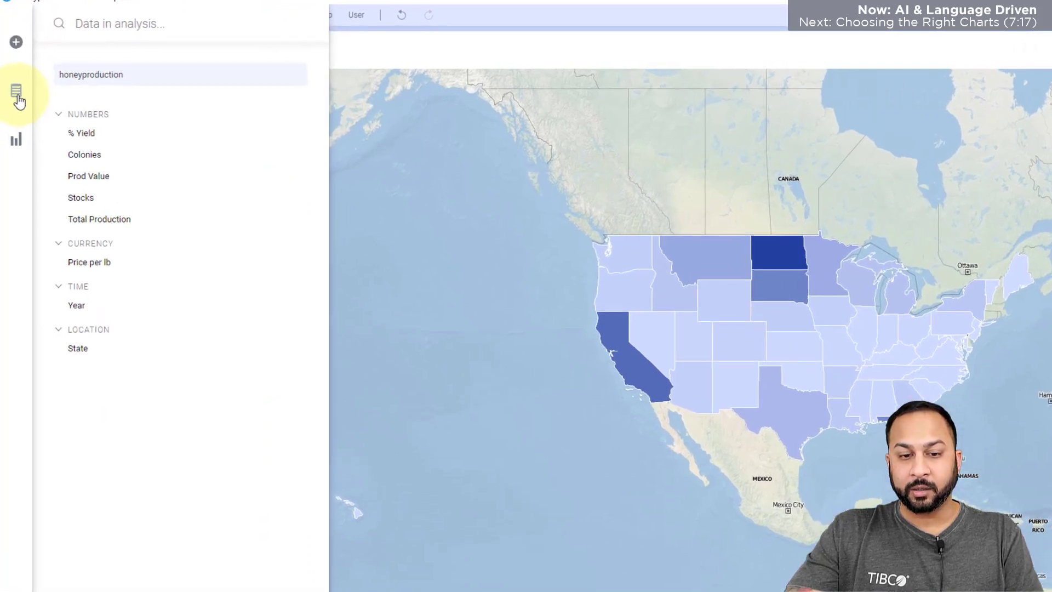
pyautogui.click(125, 229)
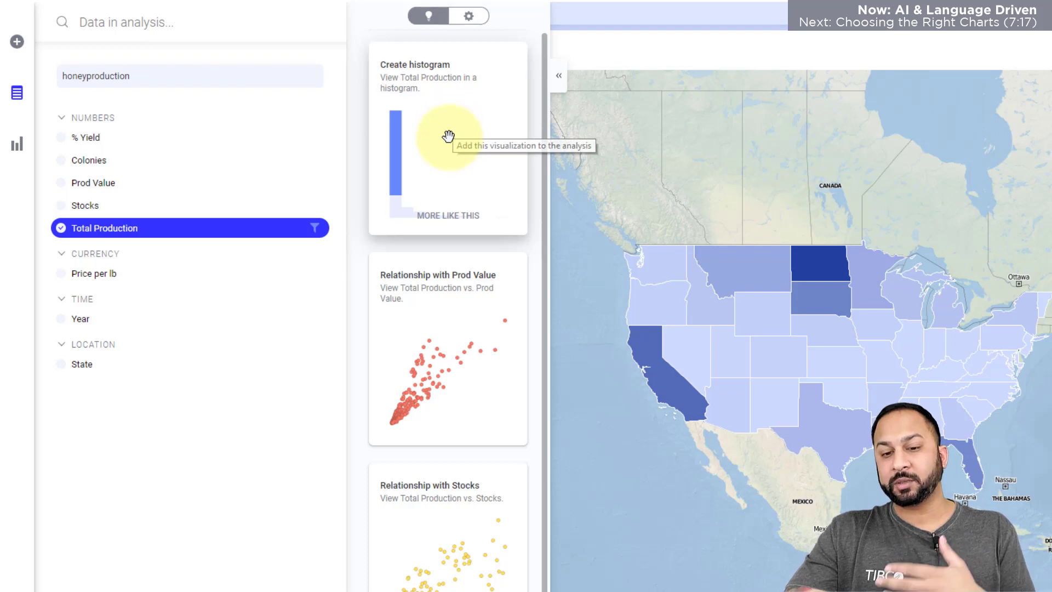
pyautogui.scroll(-2, 447, 164)
pyautogui.scroll(-1, 446, 173)
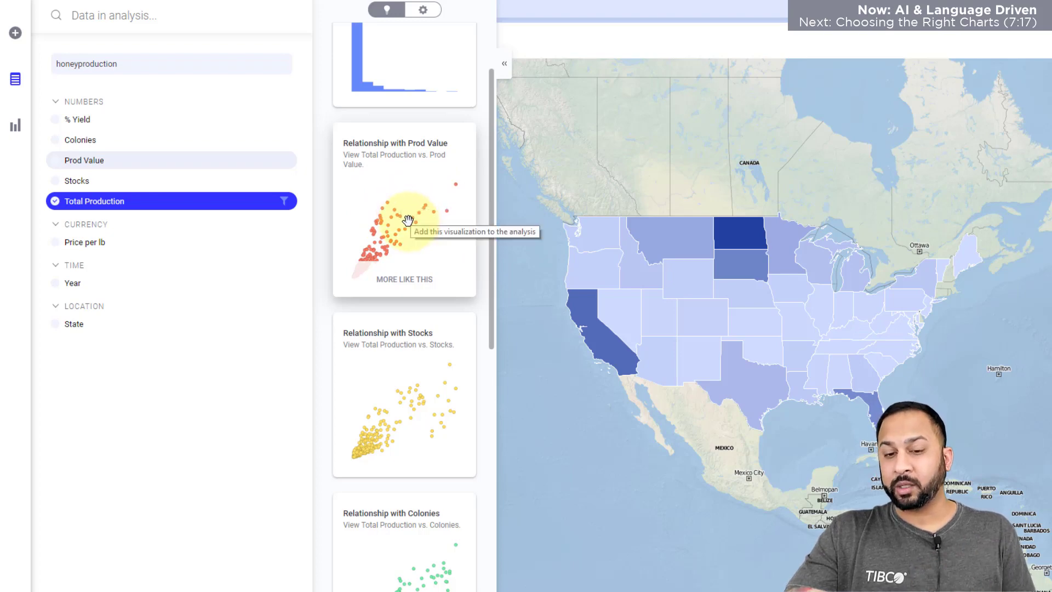
# Place the Avg(Prod Value) by binned Total Production bar chart beside the state map.
pyautogui.click(403, 278)
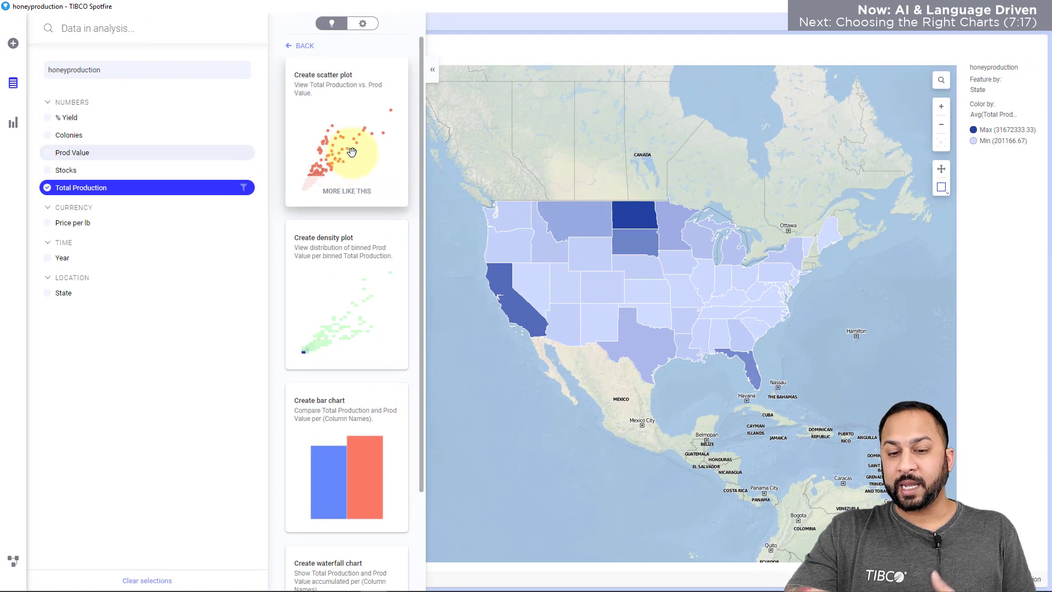
pyautogui.scroll(-3, 398, 162)
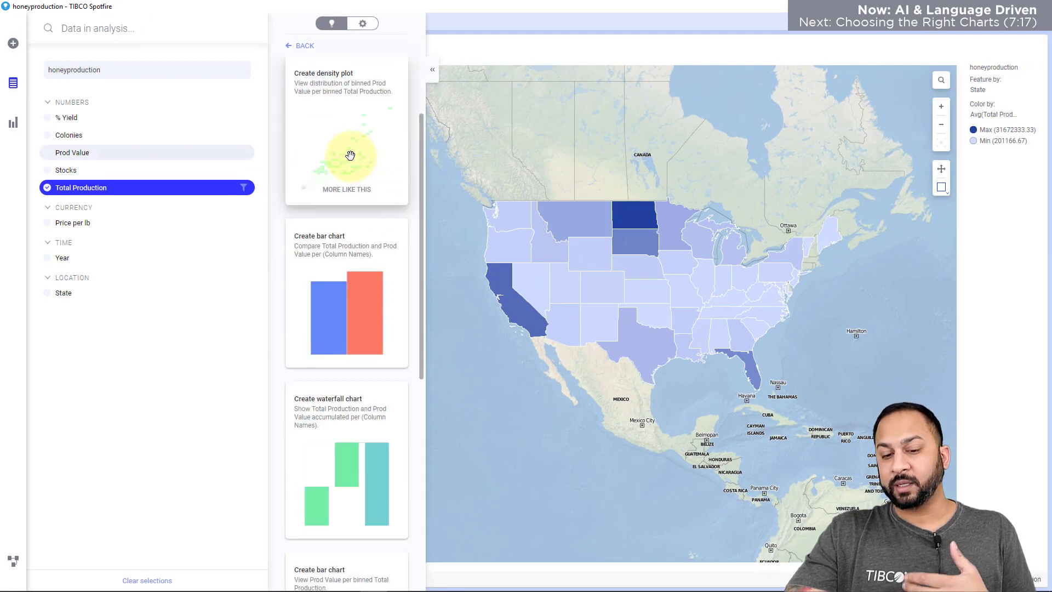
pyautogui.scroll(-3, 350, 156)
pyautogui.scroll(-3, 353, 164)
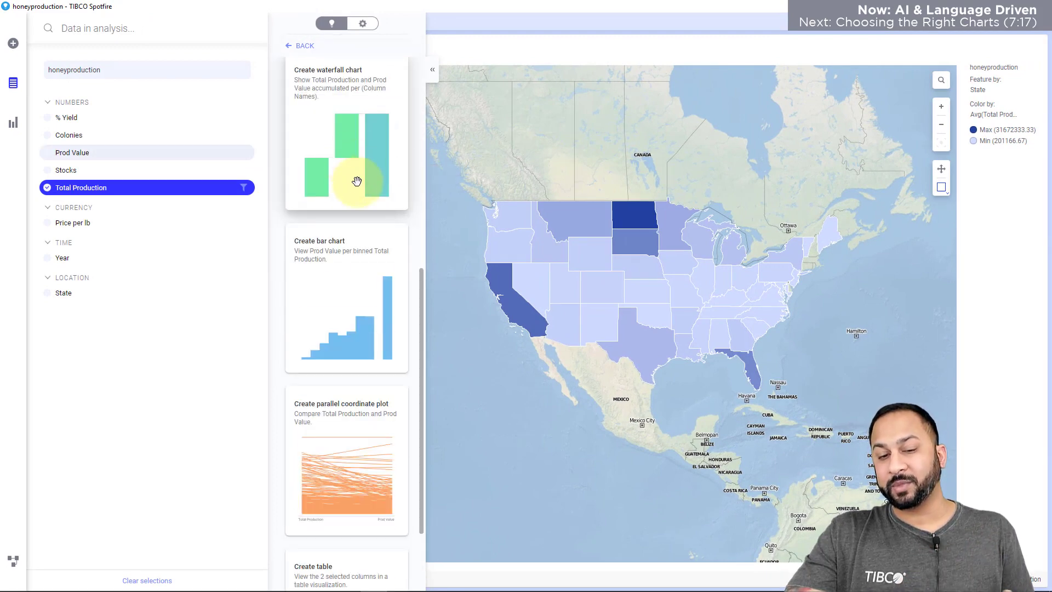
pyautogui.scroll(-2, 356, 181)
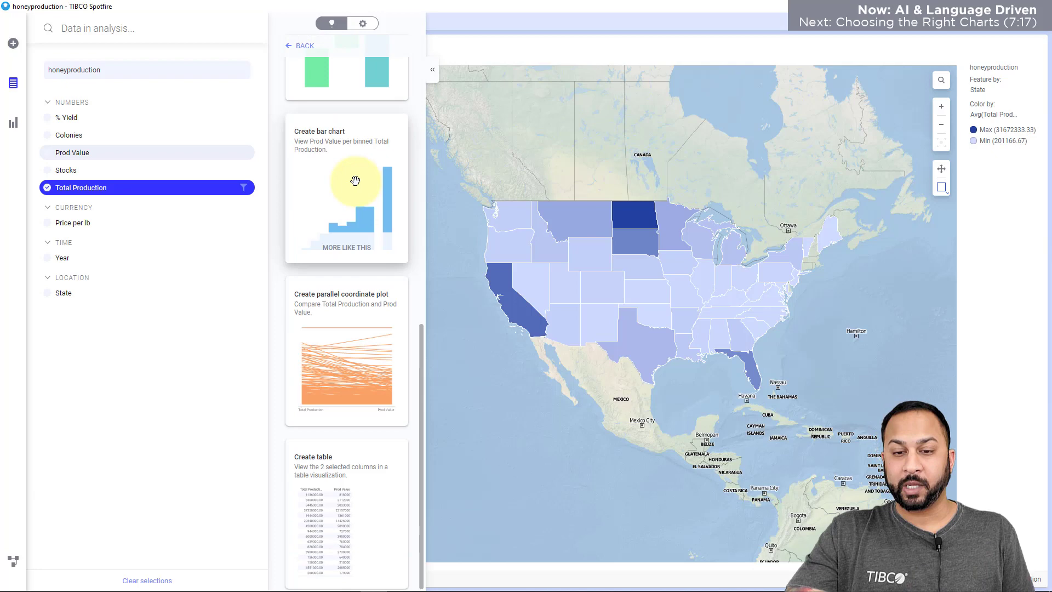
pyautogui.moveTo(336, 190); pyautogui.dragTo(782, 277)
pyautogui.click(755, 179)
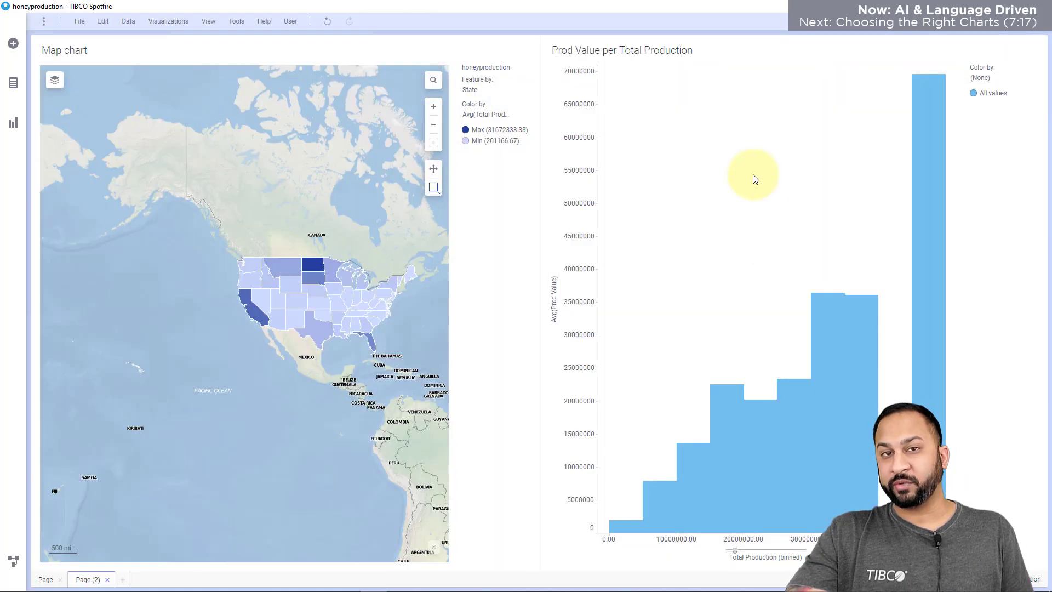